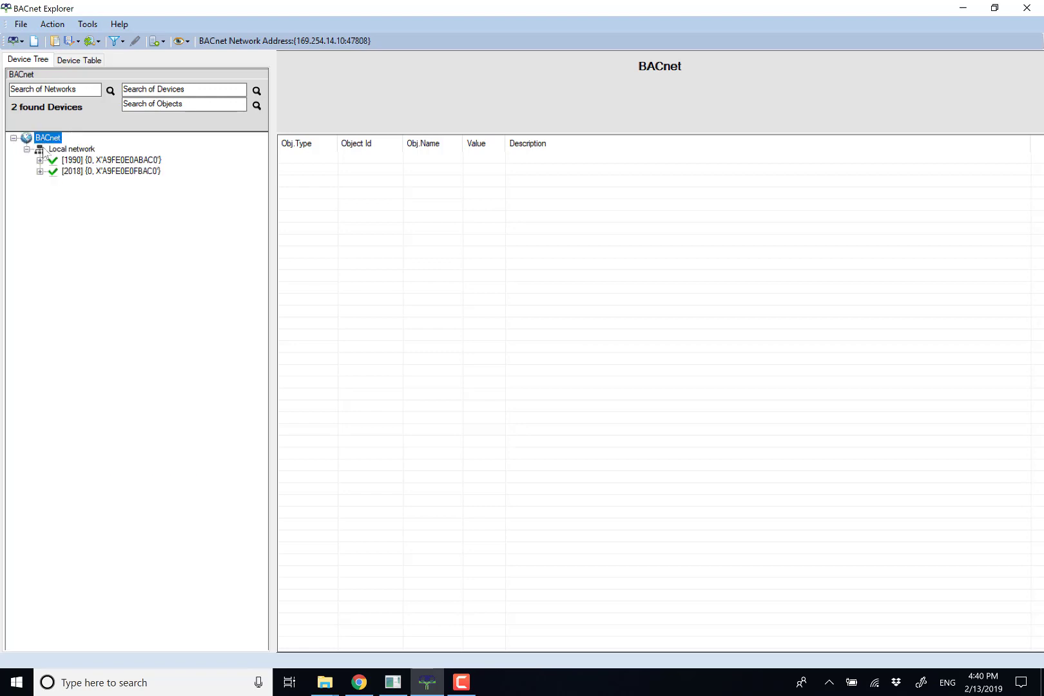
# Create a snapshot of the current BACnet network with its discovered devices.
pyautogui.click(40, 172)
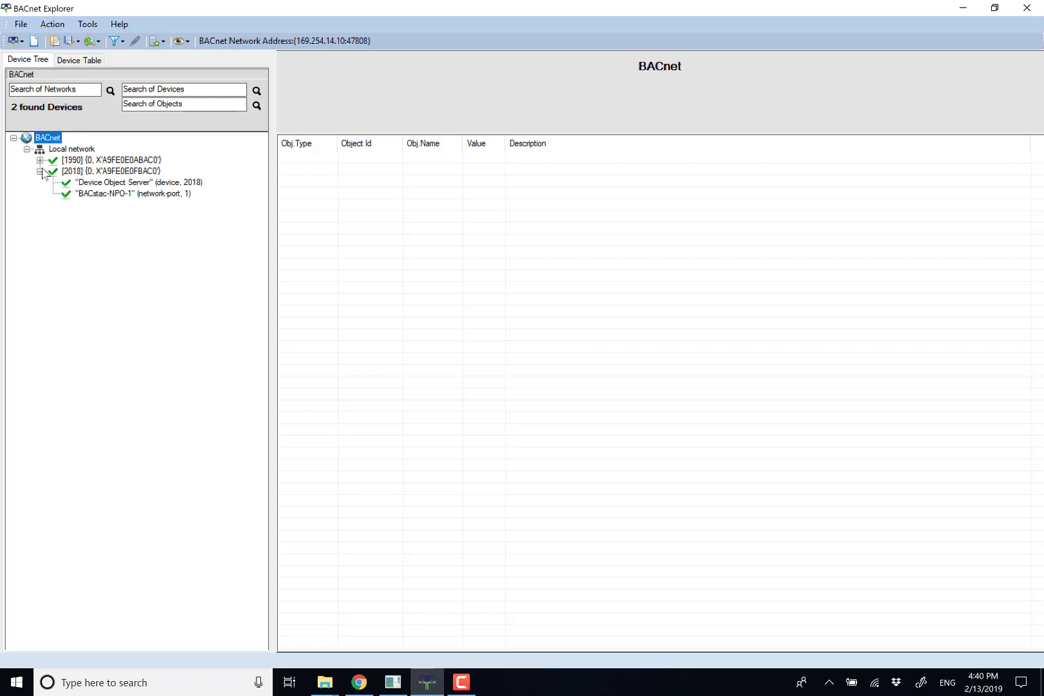
pyautogui.click(39, 172)
pyautogui.rightClick(71, 150)
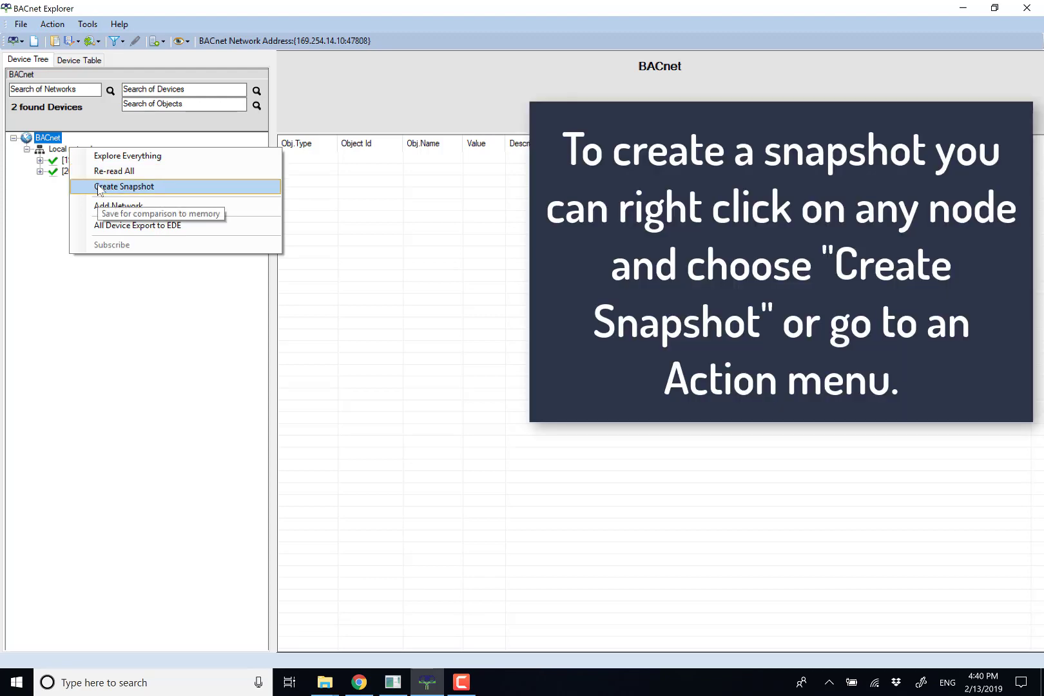
pyautogui.click(59, 29)
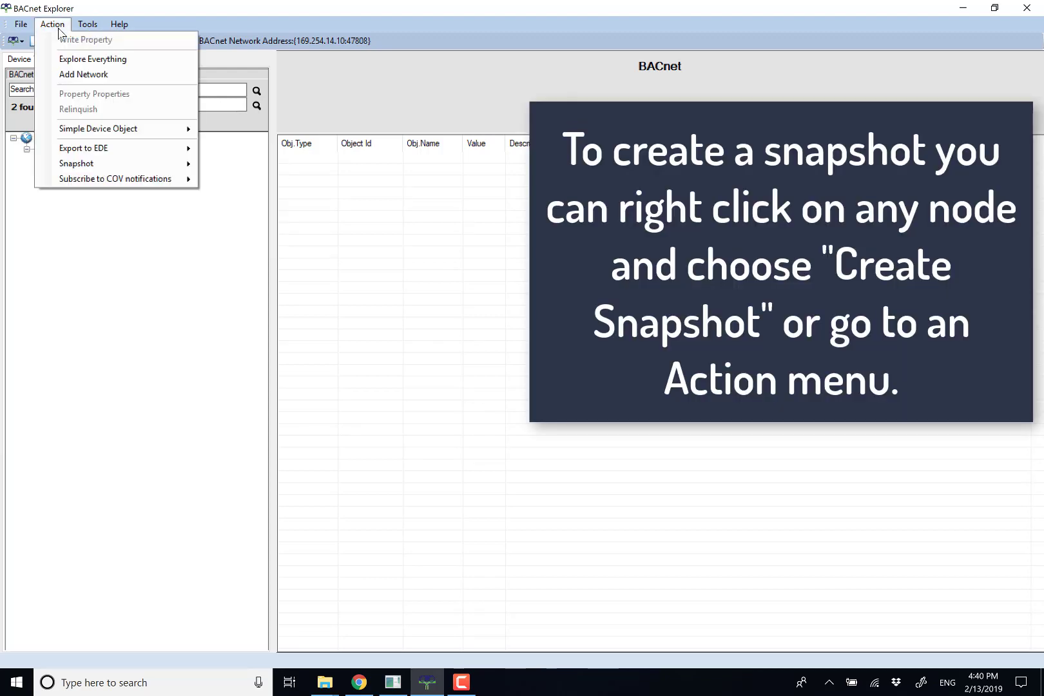
pyautogui.moveTo(86, 164)
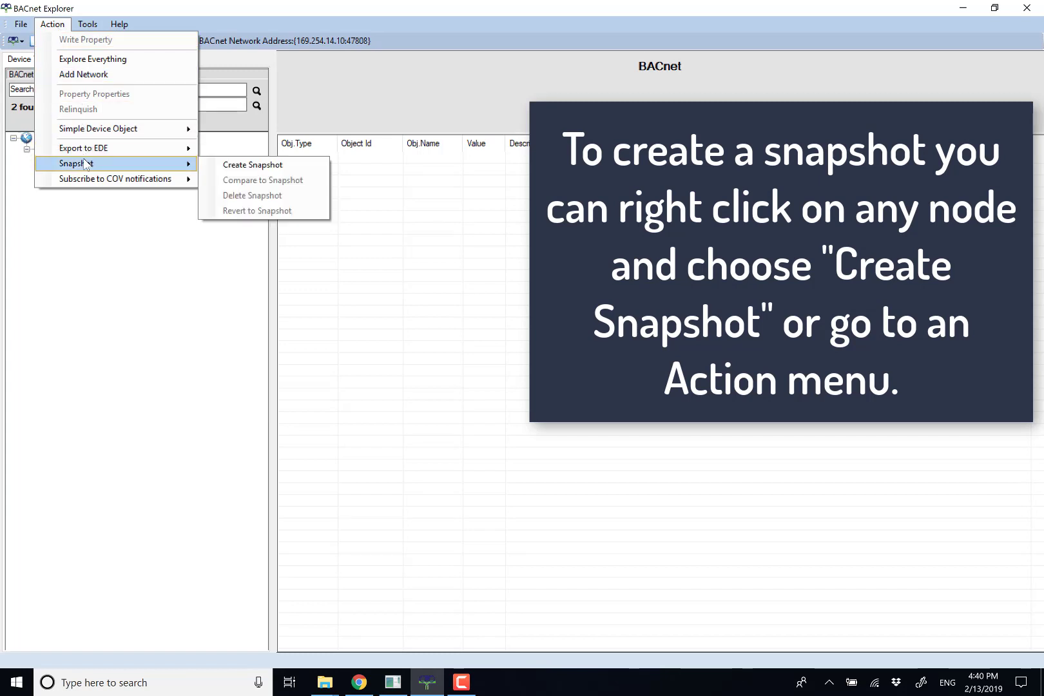
pyautogui.click(232, 166)
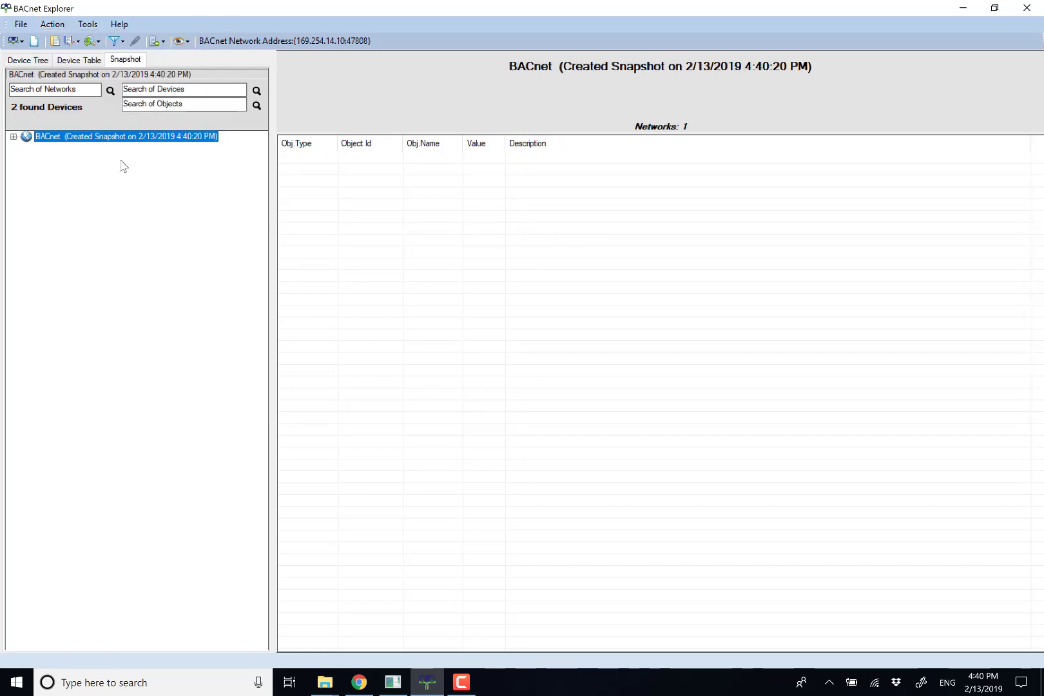
# Expand the new snapshot down to its devices and display the device list of its local network.
pyautogui.click(14, 136)
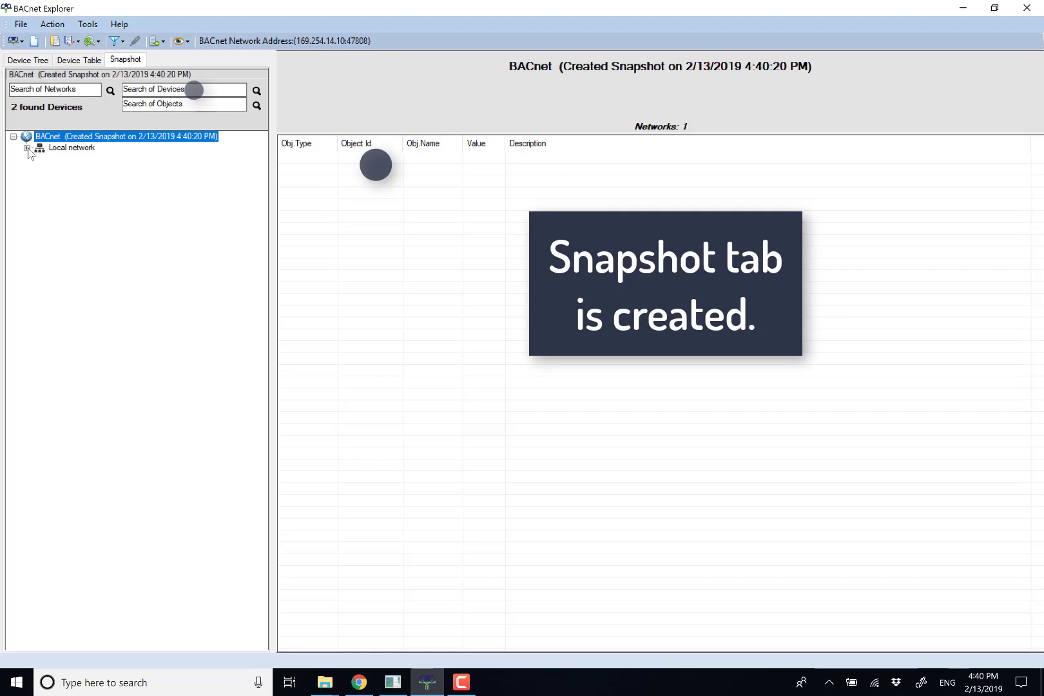
pyautogui.click(27, 148)
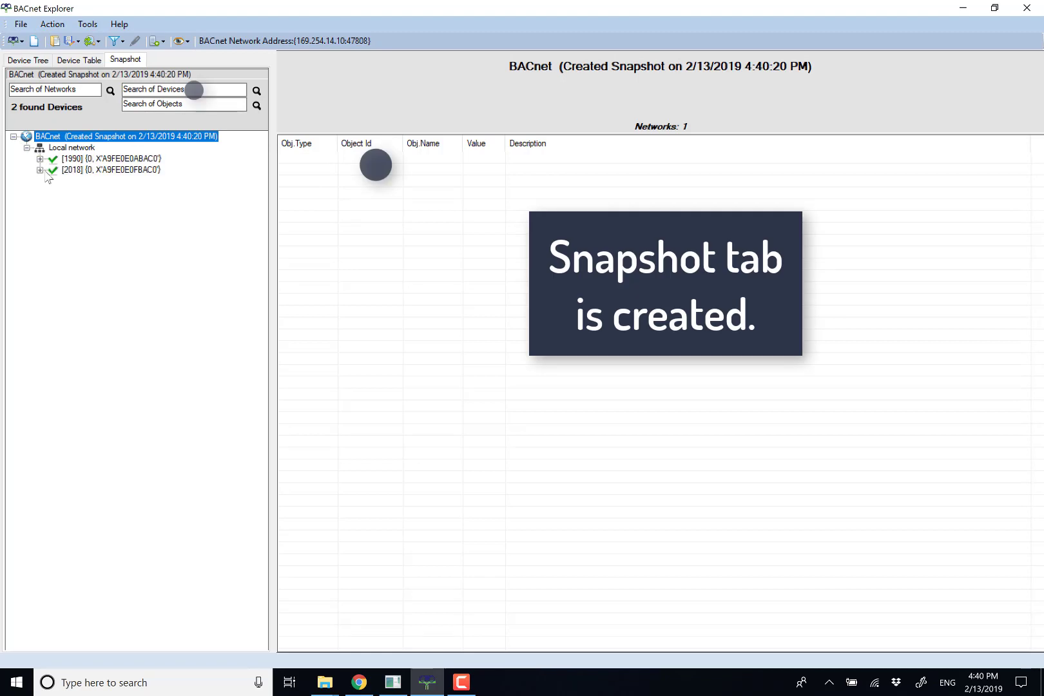
pyautogui.click(95, 147)
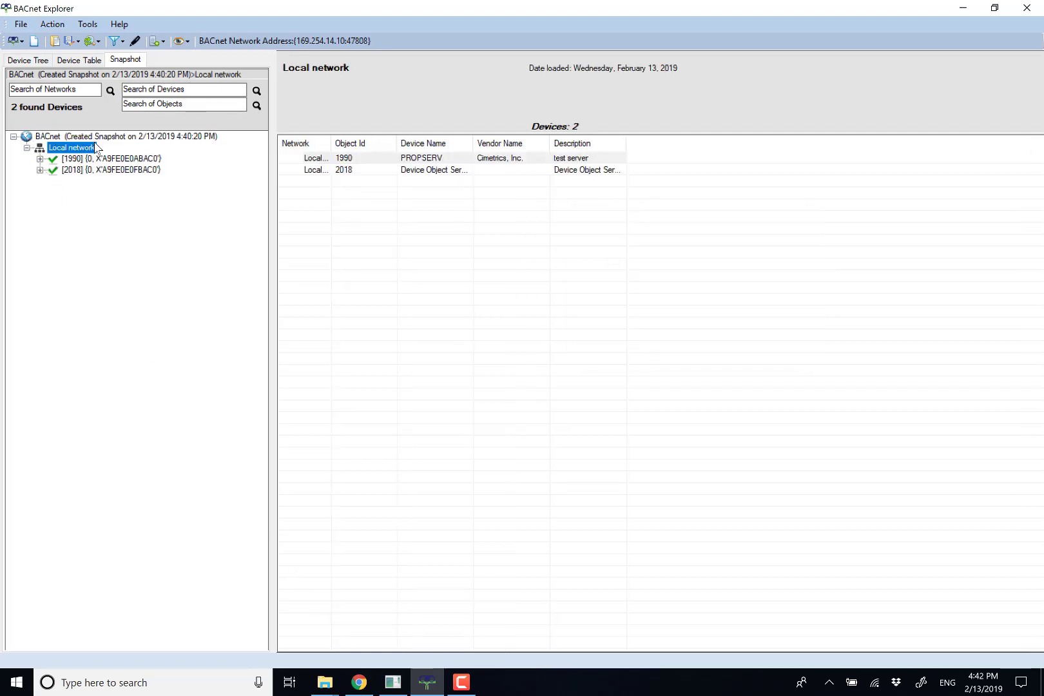
# Open the comparison mode settings for comparing the current network to the snapshot.
pyautogui.rightClick(95, 148)
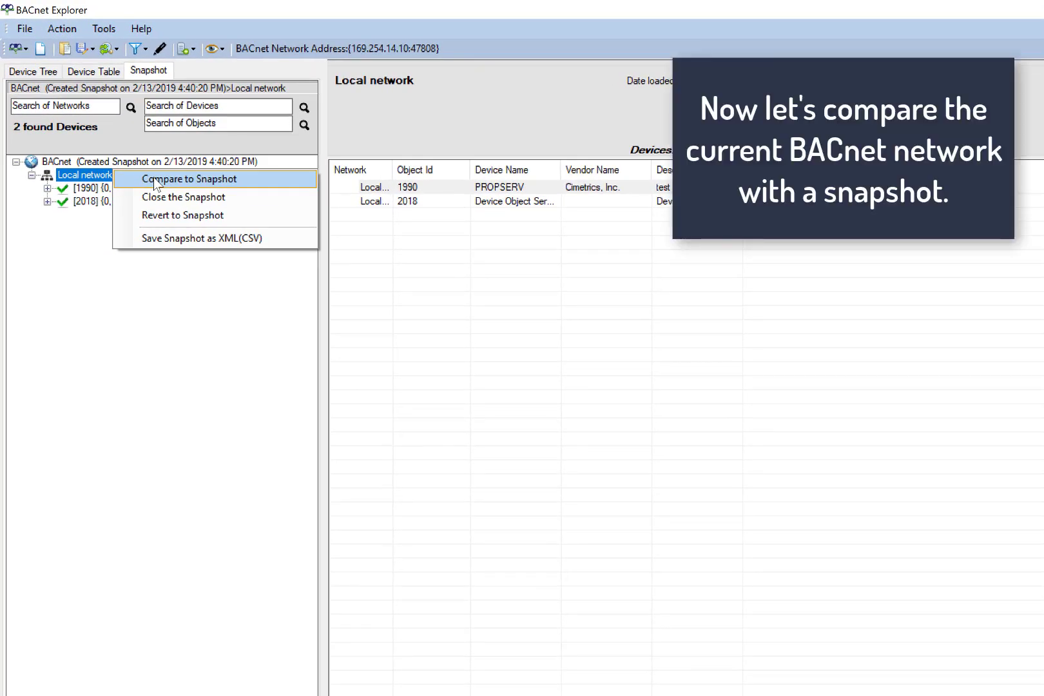
pyautogui.click(65, 26)
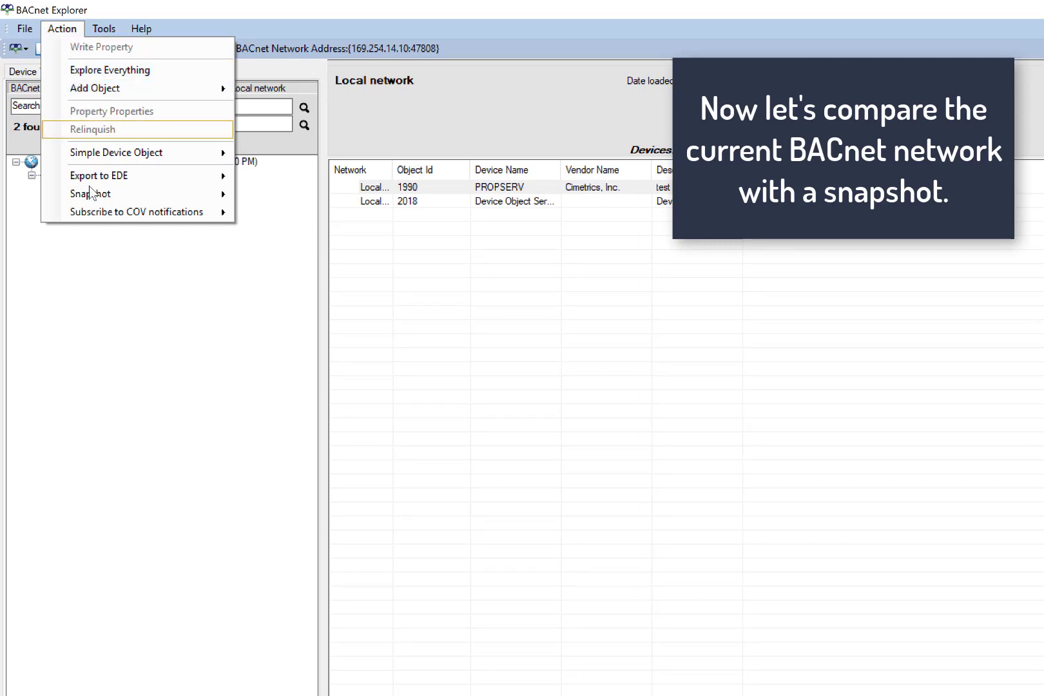
pyautogui.moveTo(94, 190)
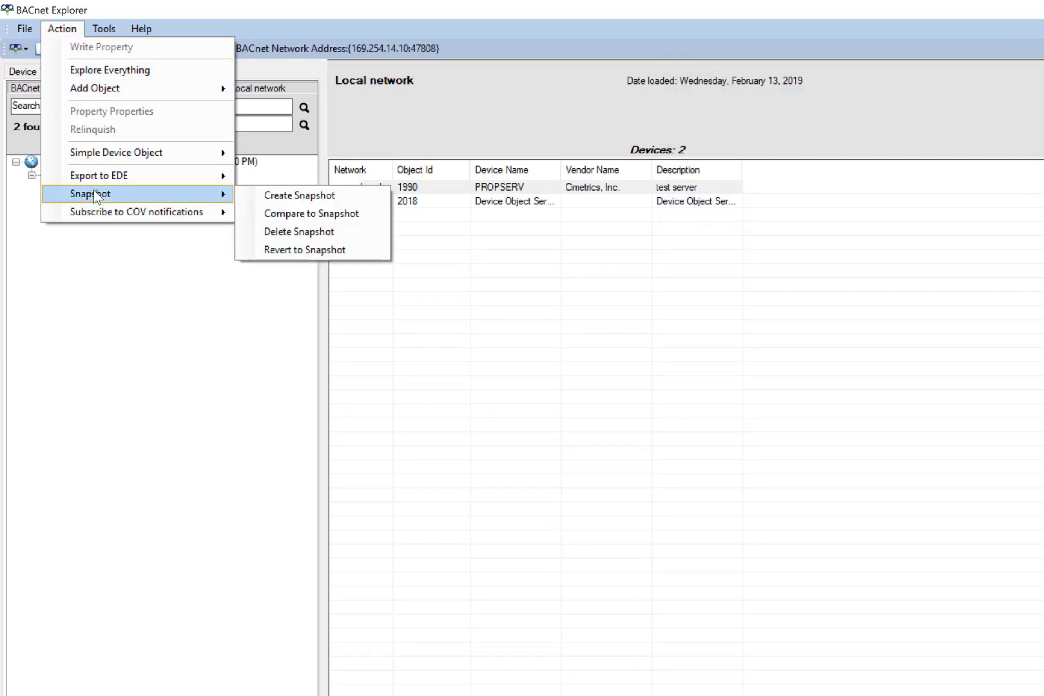
pyautogui.click(292, 213)
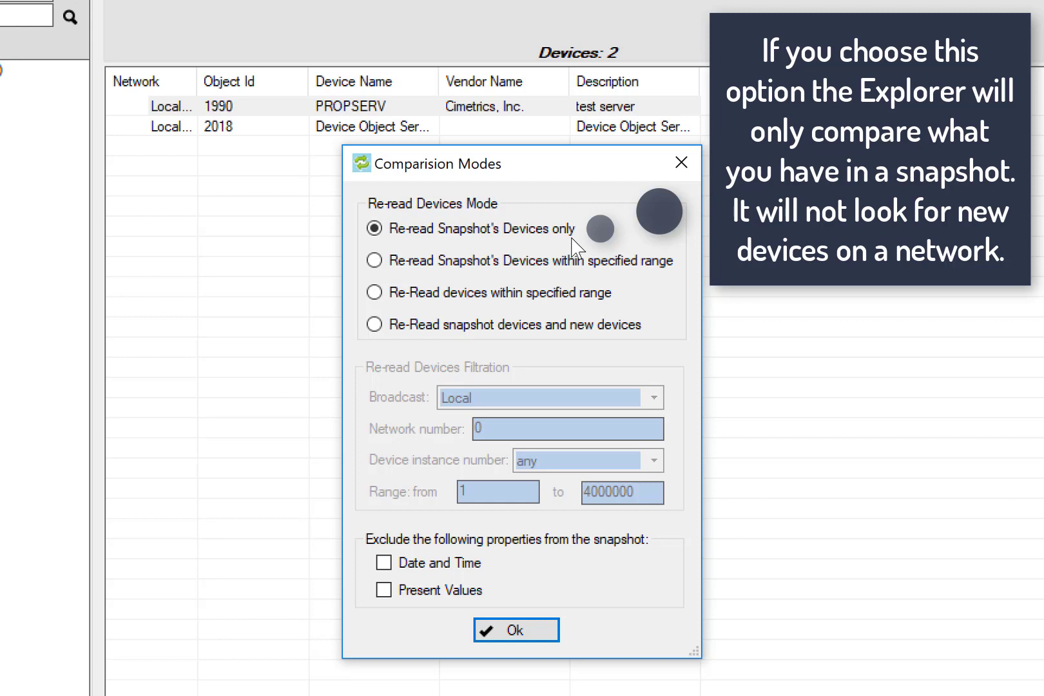
# Try the re-read modes limited to a specified range, with local broadcast and device instance number set to range(from/to).
pyautogui.click(572, 260)
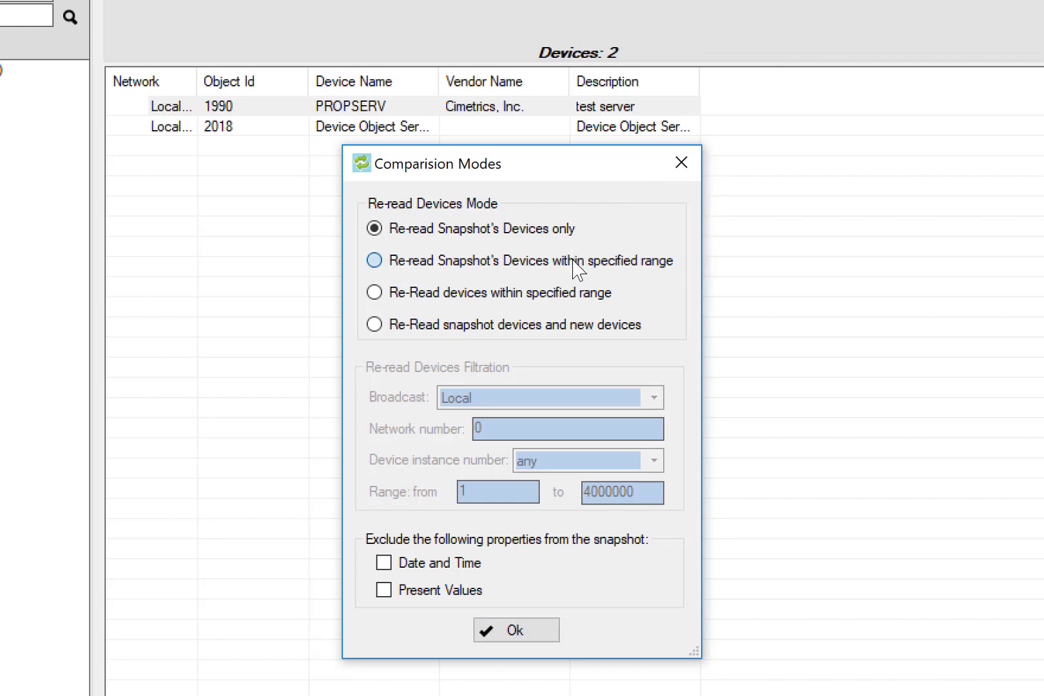
pyautogui.click(654, 398)
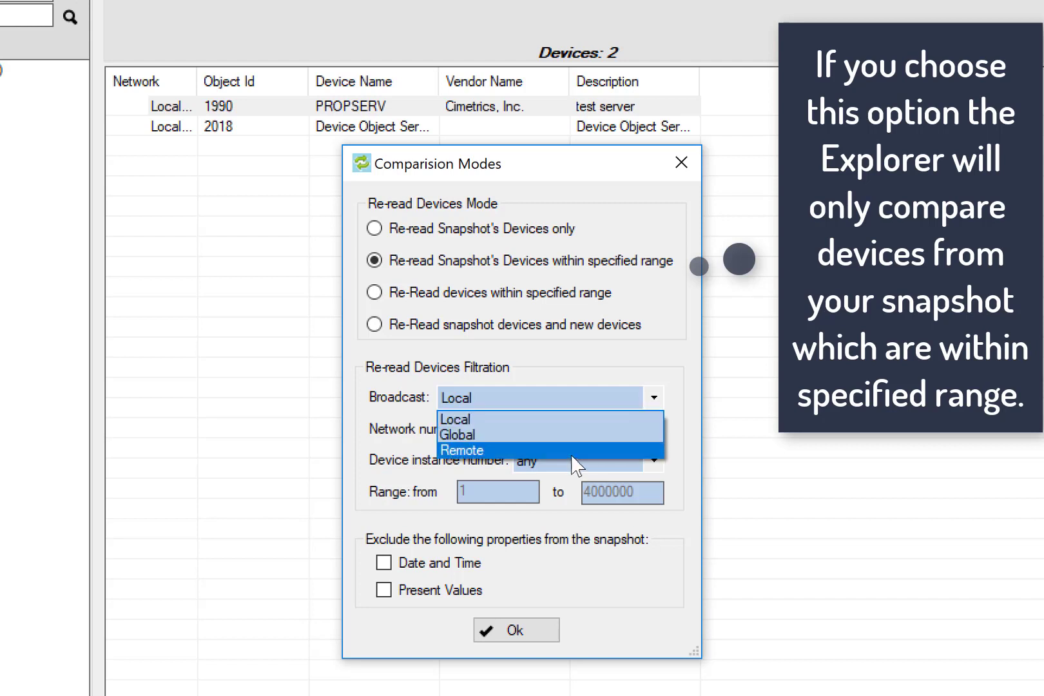
pyautogui.click(674, 370)
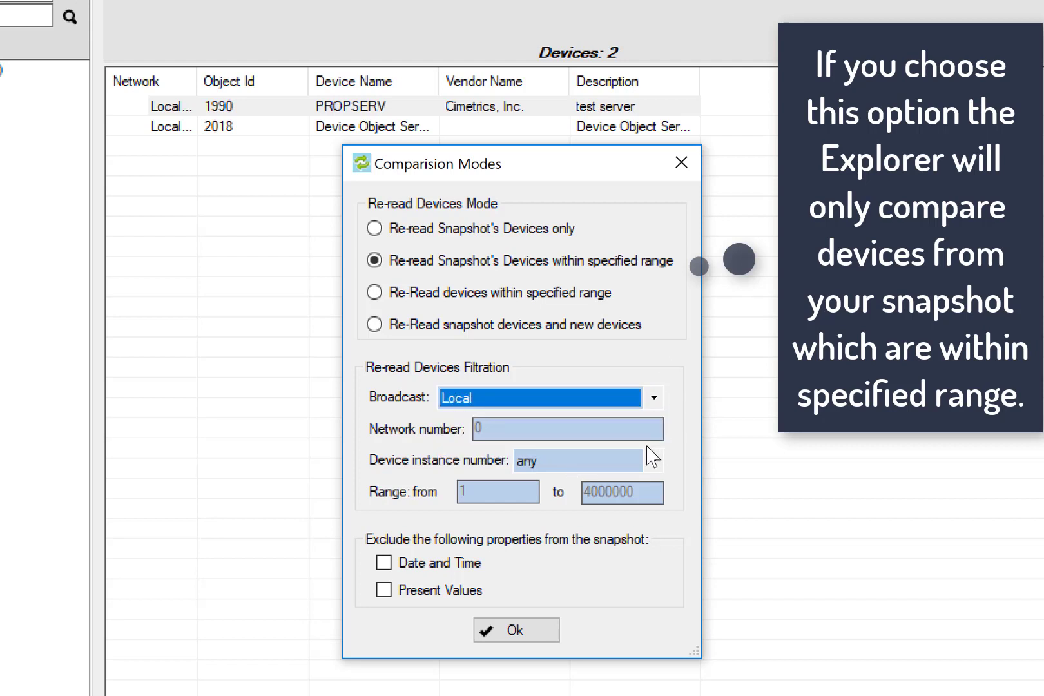
pyautogui.click(649, 466)
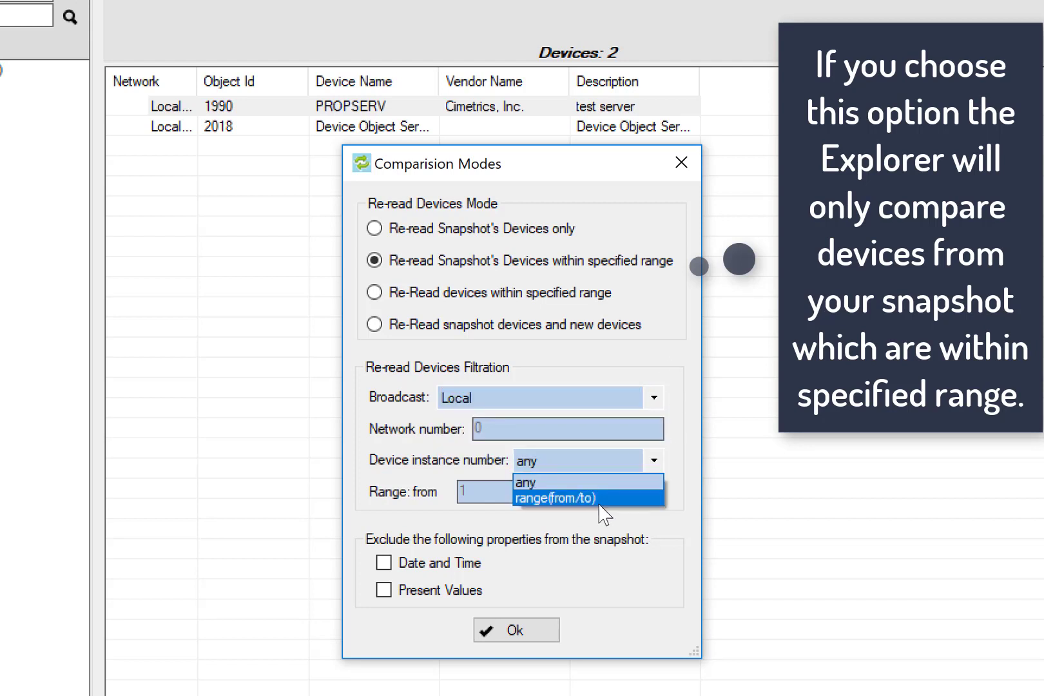
pyautogui.click(599, 503)
pyautogui.doubleClick(591, 492)
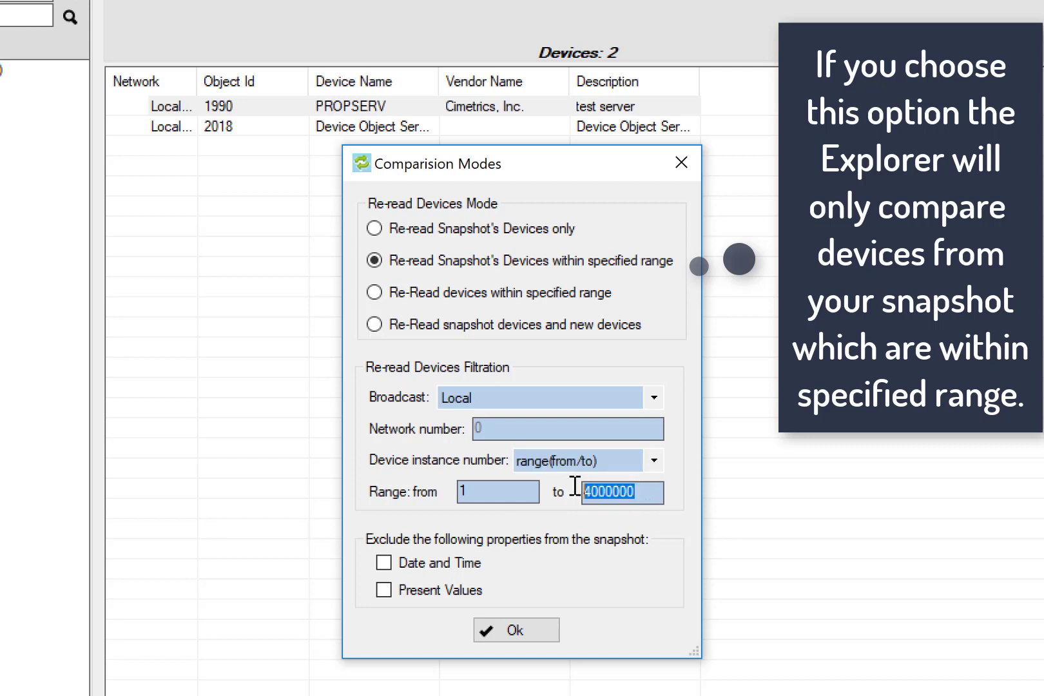
pyautogui.doubleClick(502, 490)
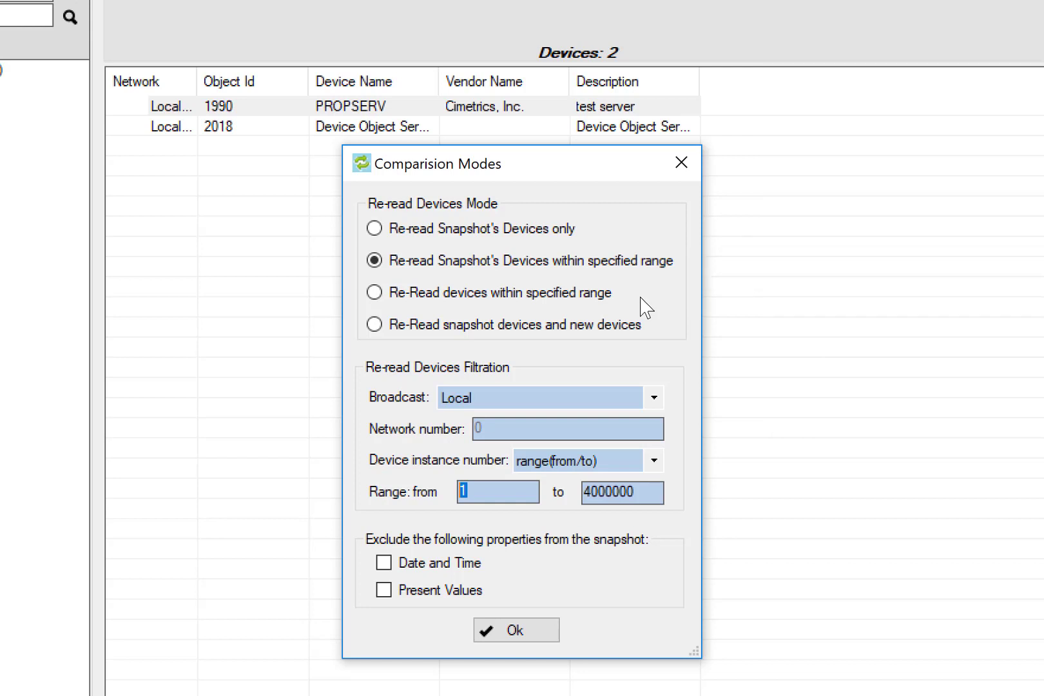
pyautogui.click(427, 295)
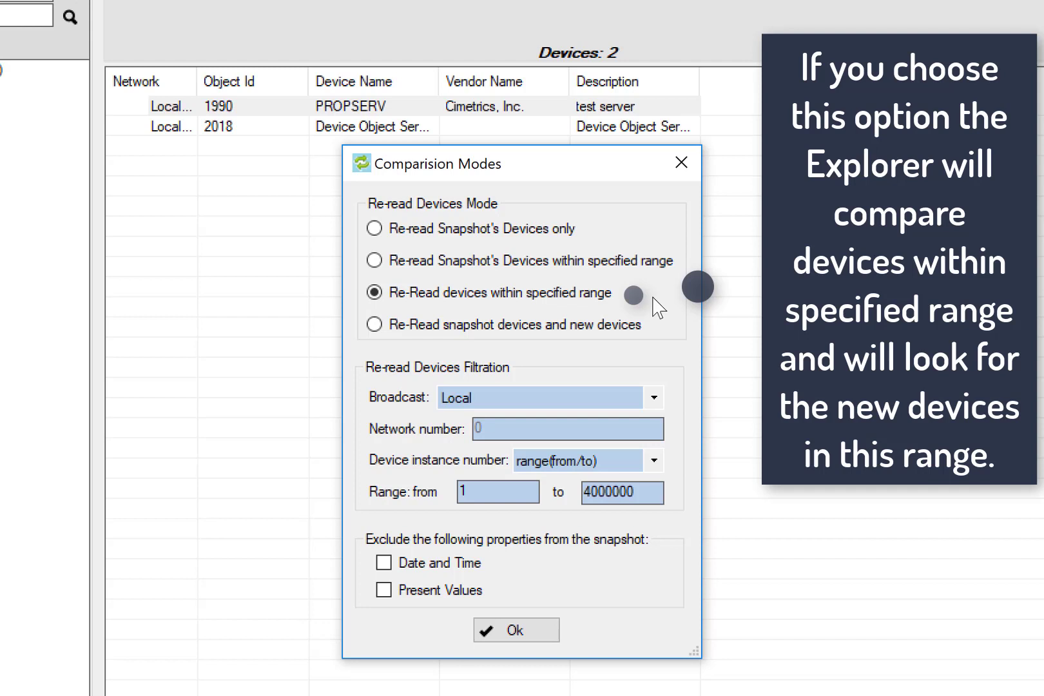
# Run the comparison re-reading snapshot devices and new devices, excluding neither date and time nor present values, and dismiss the completion message.
pyautogui.click(401, 334)
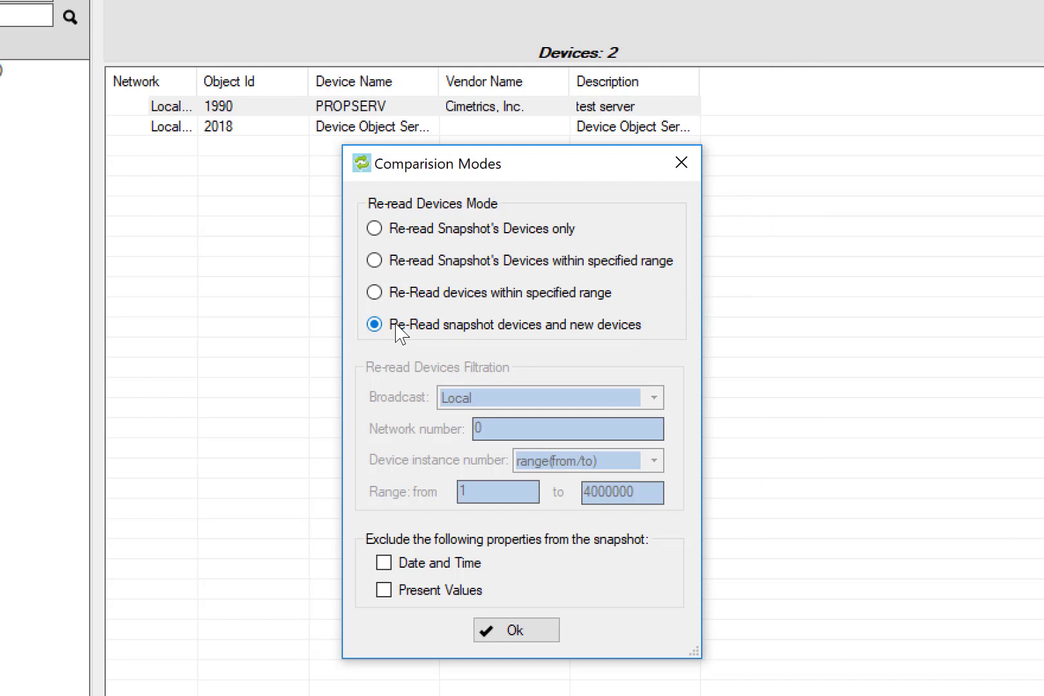
pyautogui.click(383, 562)
pyautogui.click(384, 560)
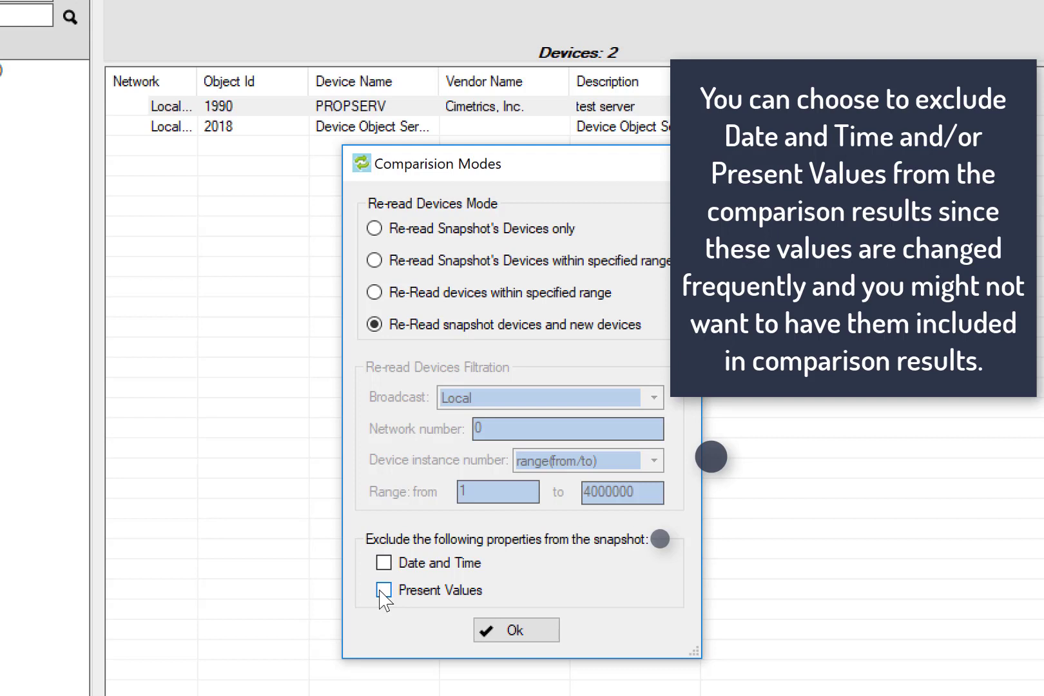
pyautogui.click(384, 592)
pyautogui.click(390, 567)
pyautogui.click(389, 564)
pyautogui.click(383, 596)
pyautogui.click(499, 632)
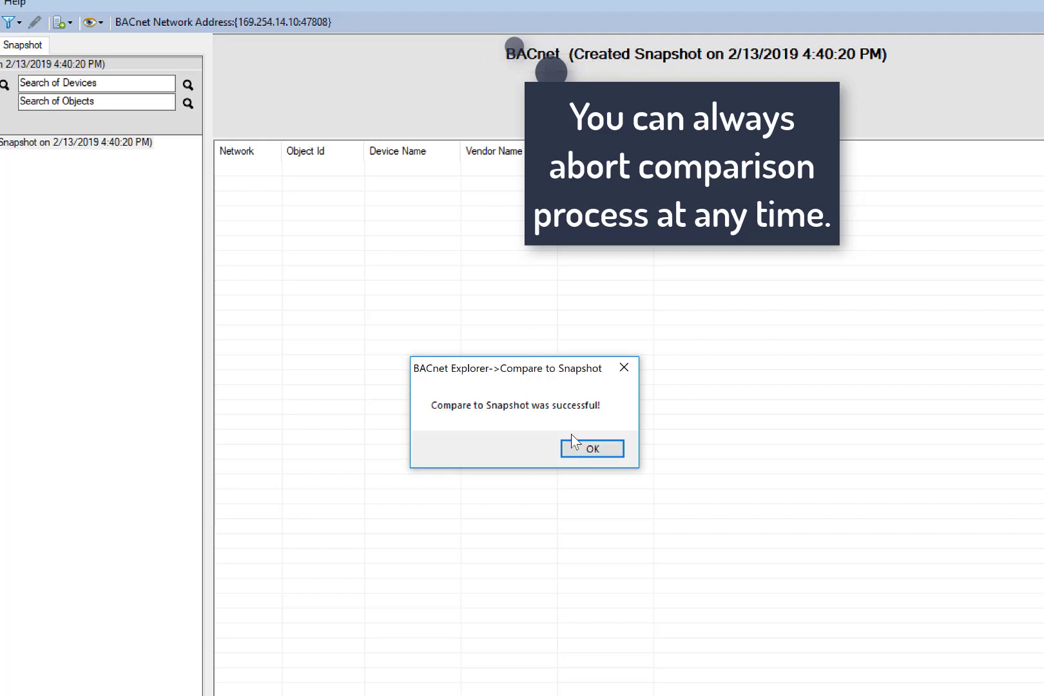
pyautogui.click(579, 448)
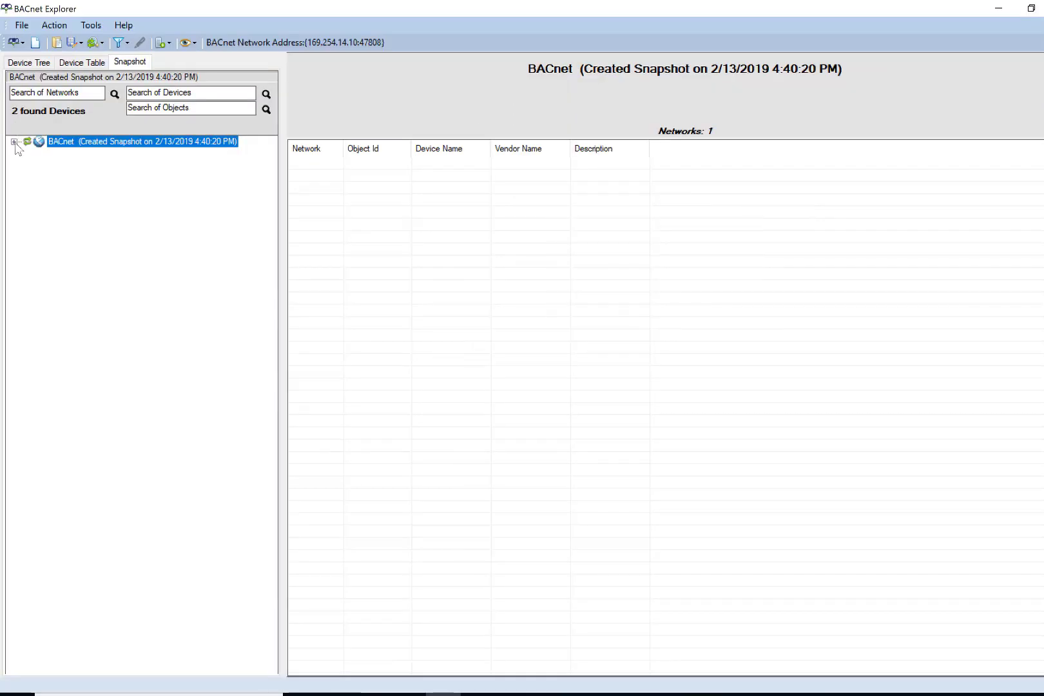
# Expand device 1990 in the compared snapshot and show the comparison results for the object-name property of Writable-AI.
pyautogui.click(14, 142)
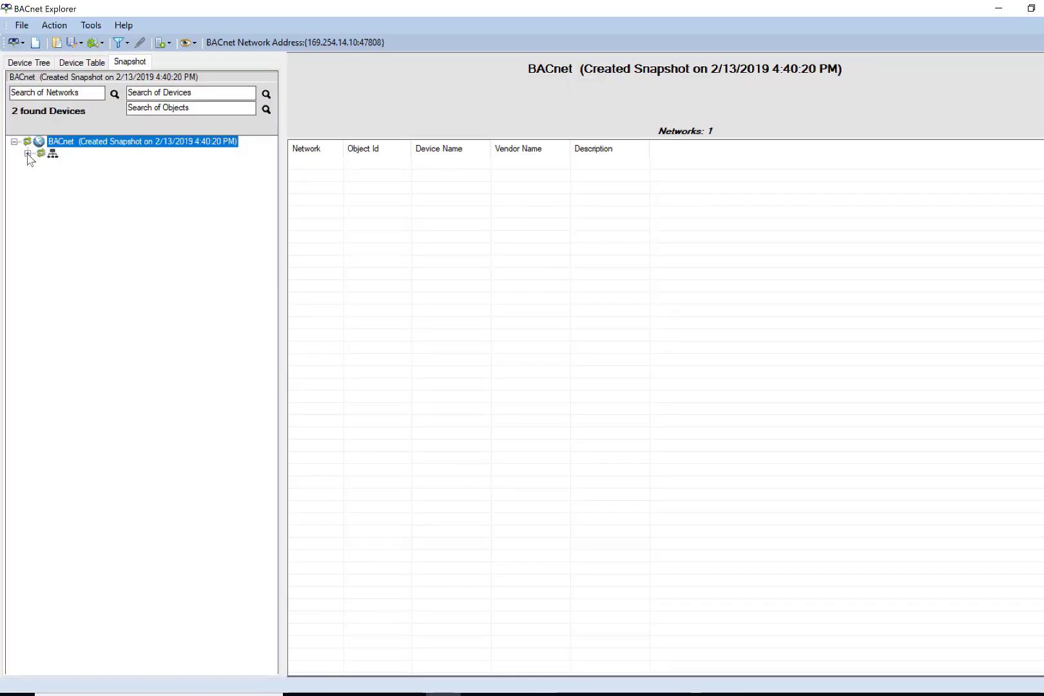
pyautogui.click(28, 154)
pyautogui.click(41, 165)
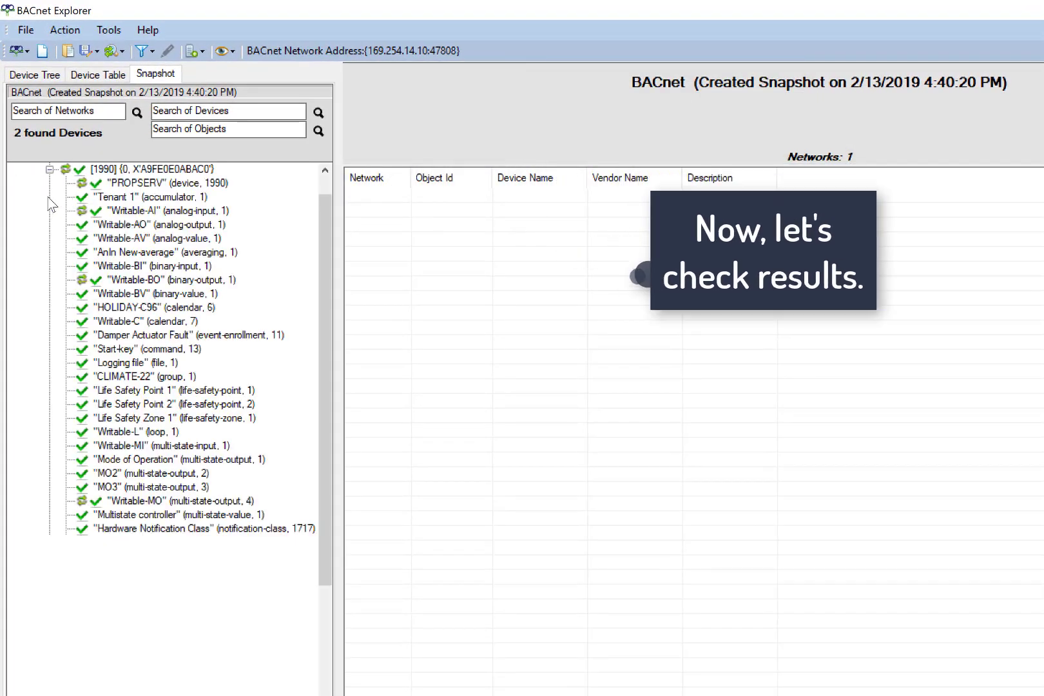
pyautogui.click(116, 211)
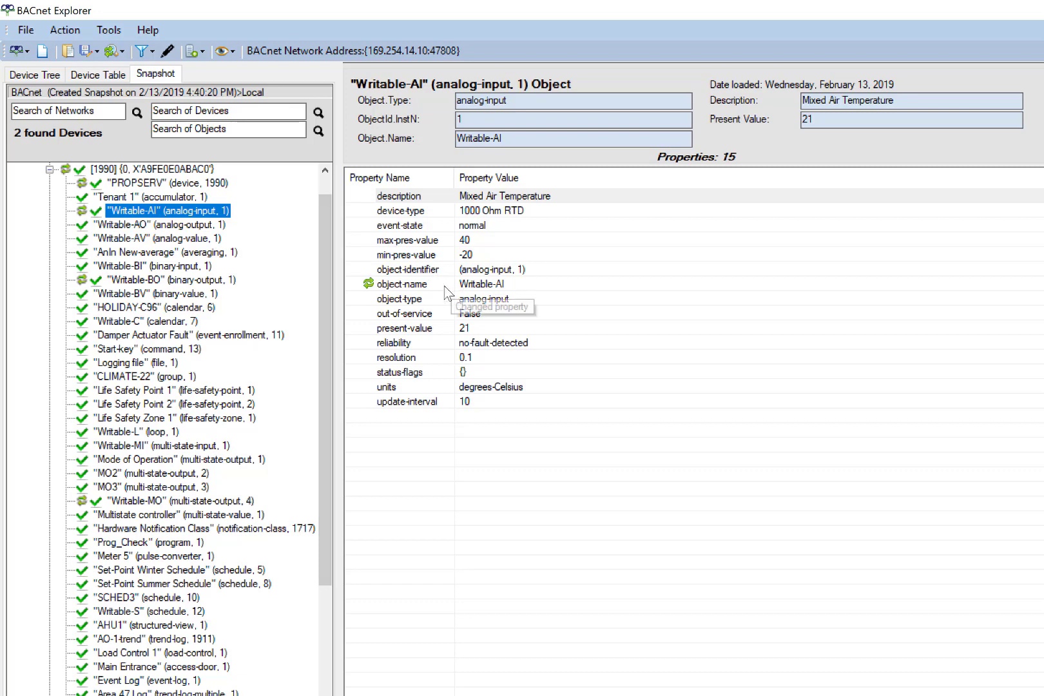
pyautogui.rightClick(374, 287)
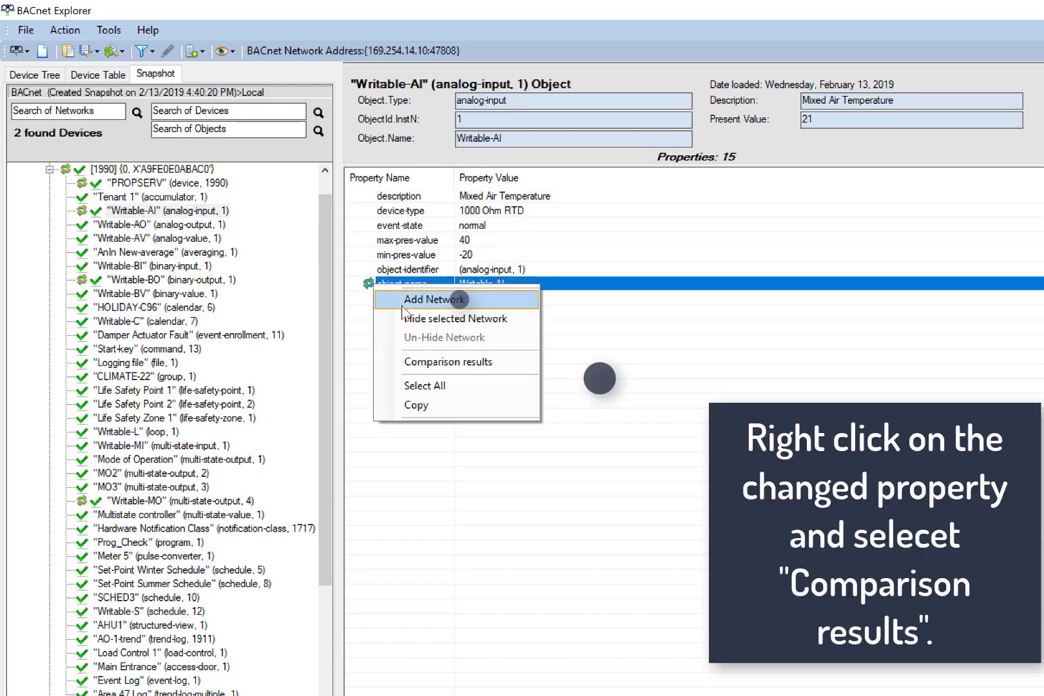
pyautogui.click(427, 362)
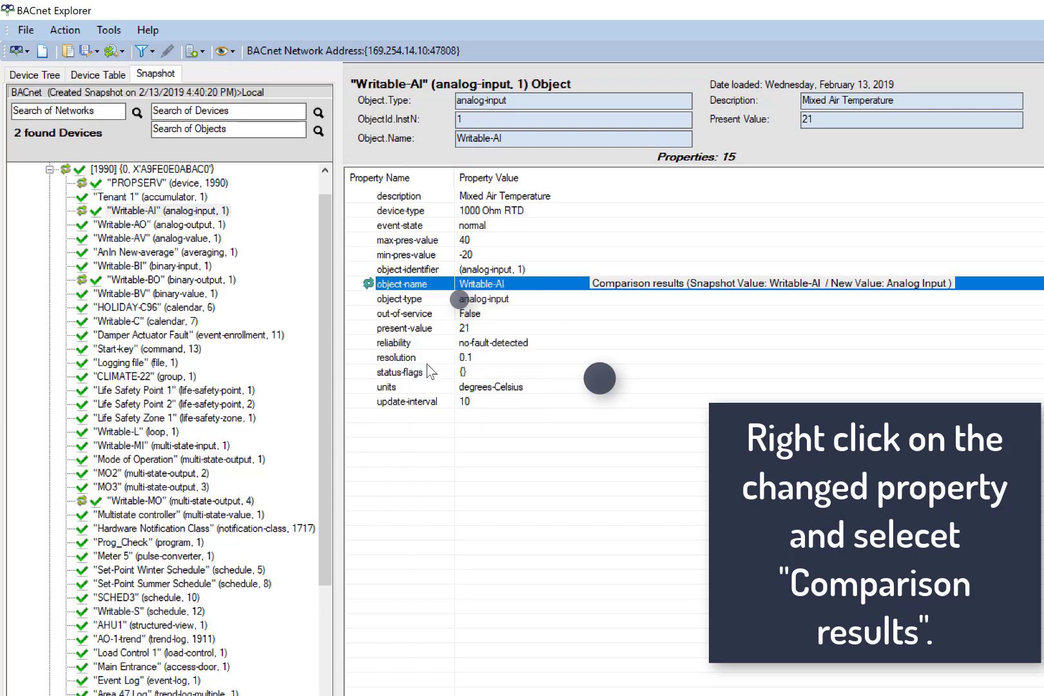
# Show the comparison results for the out-of-service property of the Writable-MO multi-state output.
pyautogui.click(218, 502)
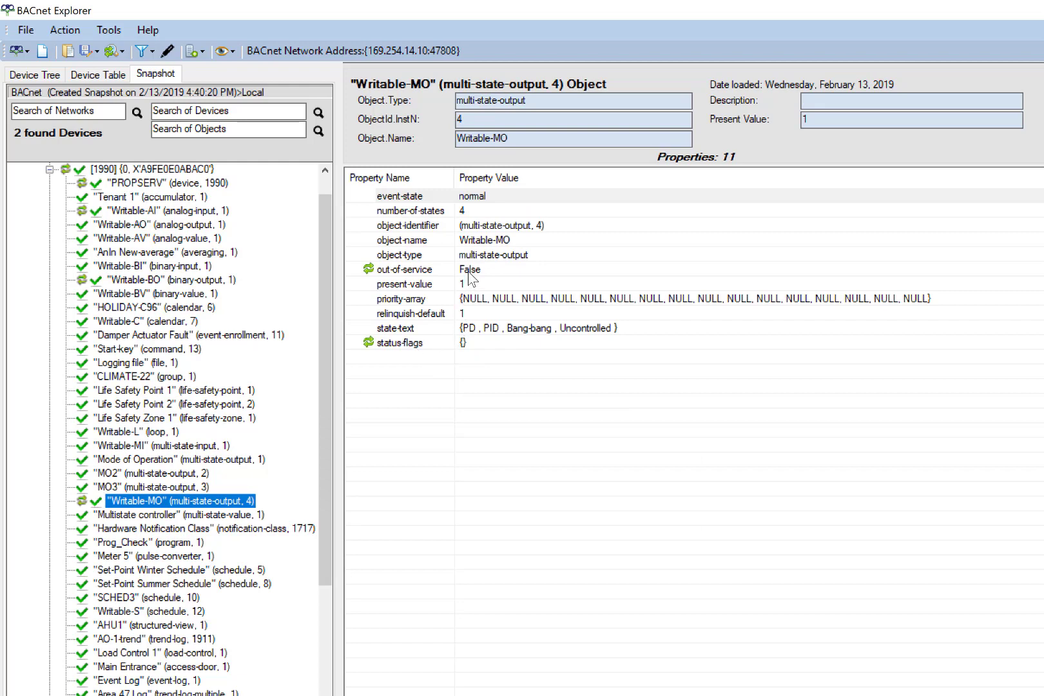
pyautogui.click(470, 270)
pyautogui.rightClick(470, 277)
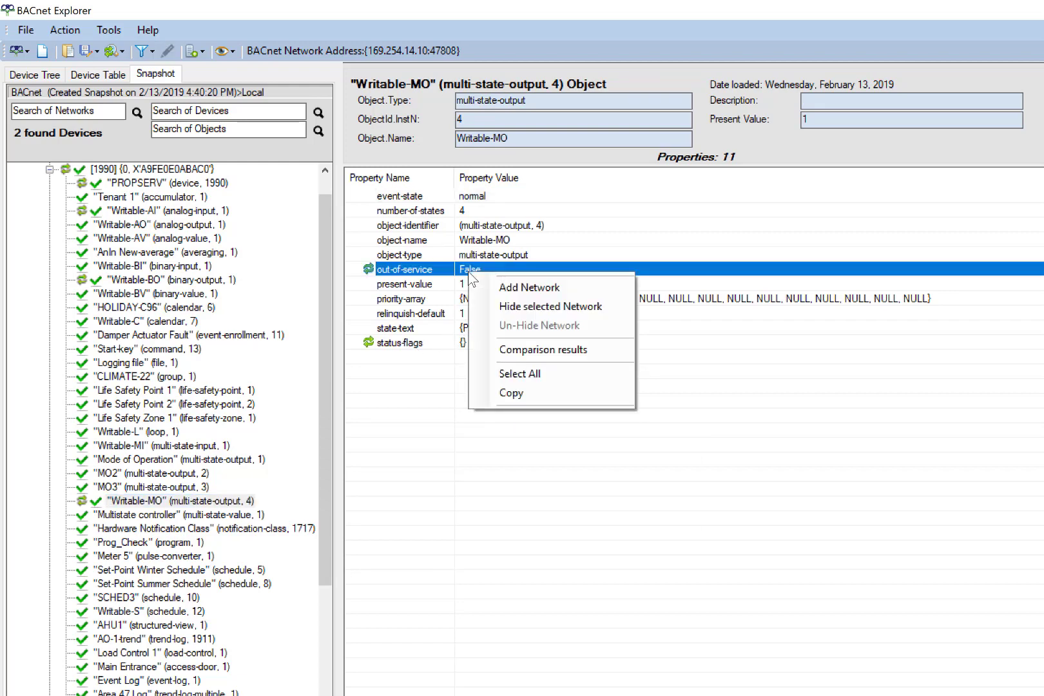
pyautogui.click(510, 350)
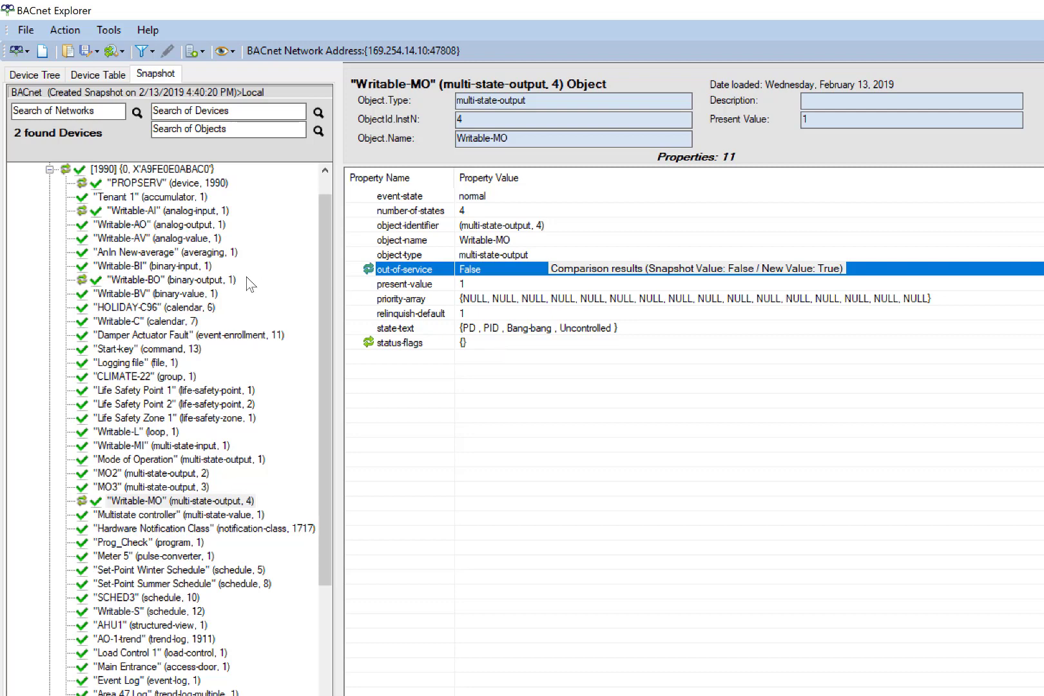
# Show the comparison results for the present-value property of the Writable-BO binary output.
pyautogui.click(223, 282)
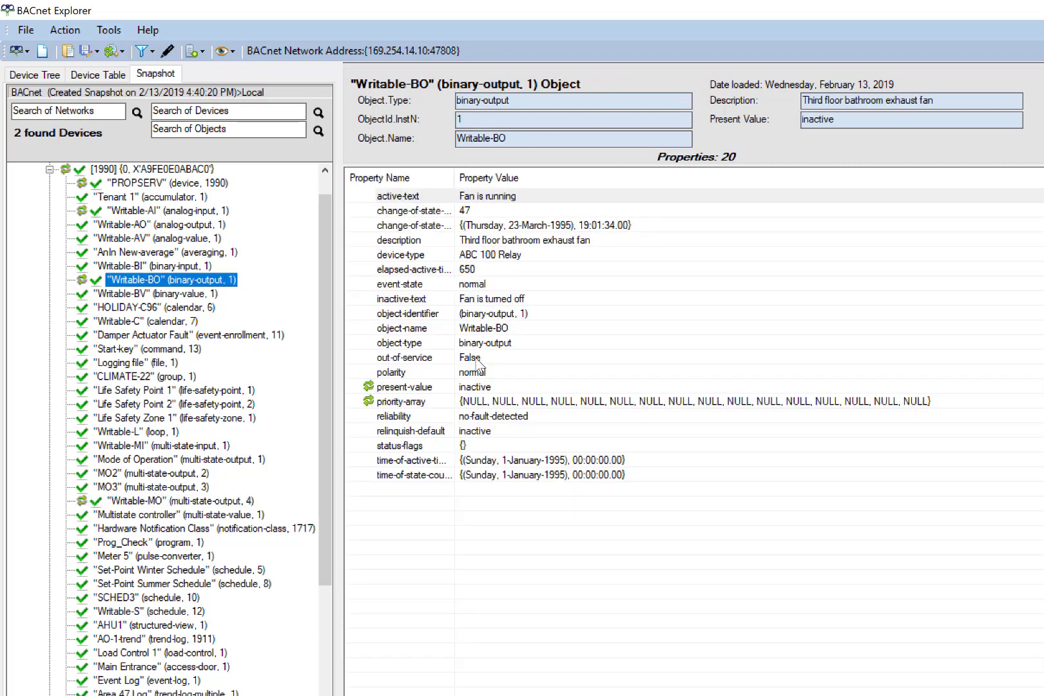
pyautogui.click(478, 387)
pyautogui.rightClick(478, 387)
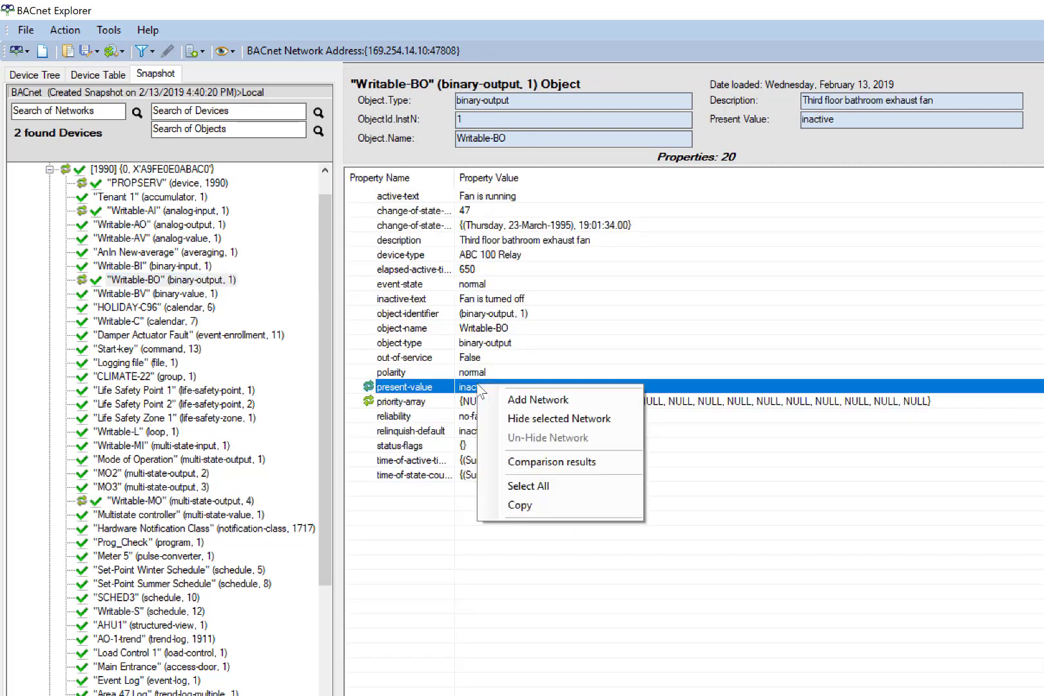
pyautogui.click(509, 462)
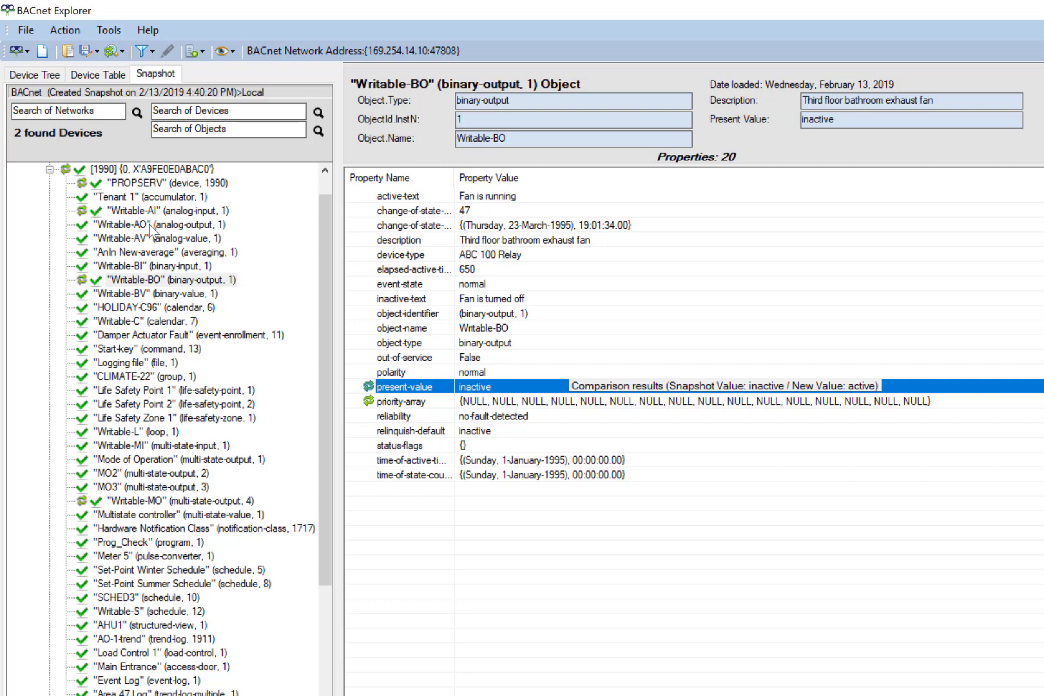
# Save the compared snapshot as an XML file named SnapshotTest and dismiss the completion message.
pyautogui.click(26, 30)
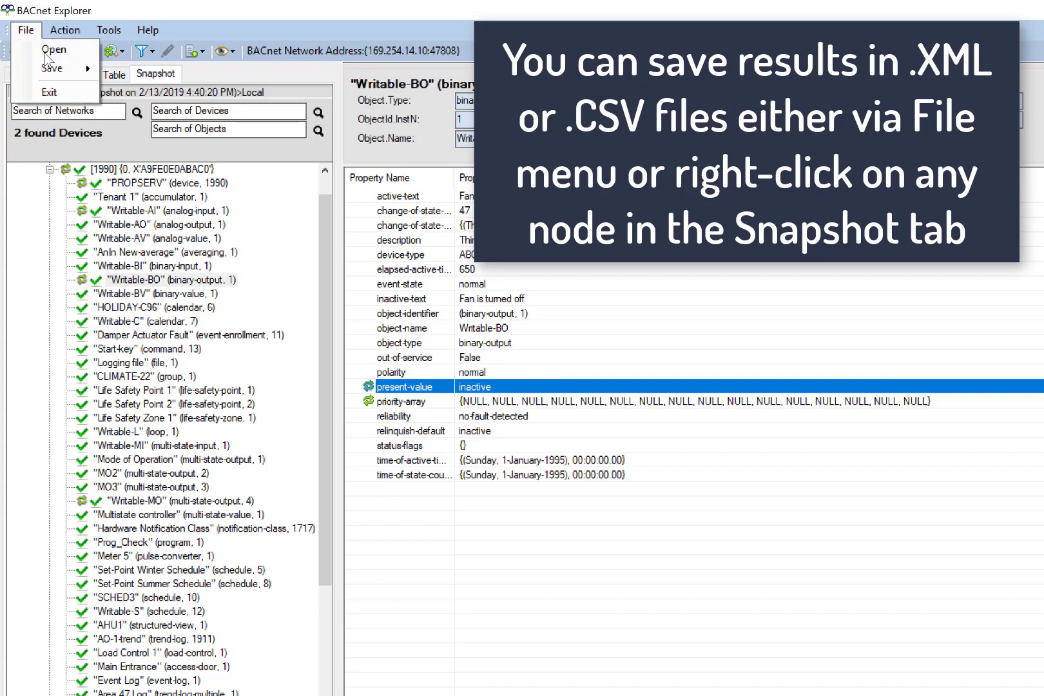
pyautogui.moveTo(52, 71)
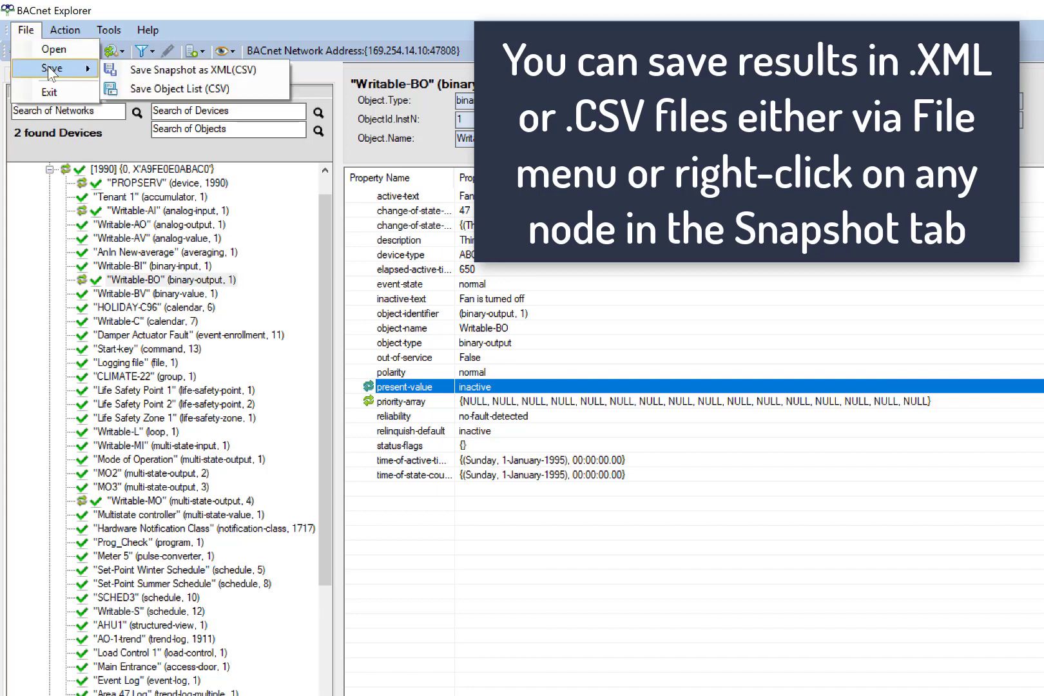
pyautogui.click(149, 77)
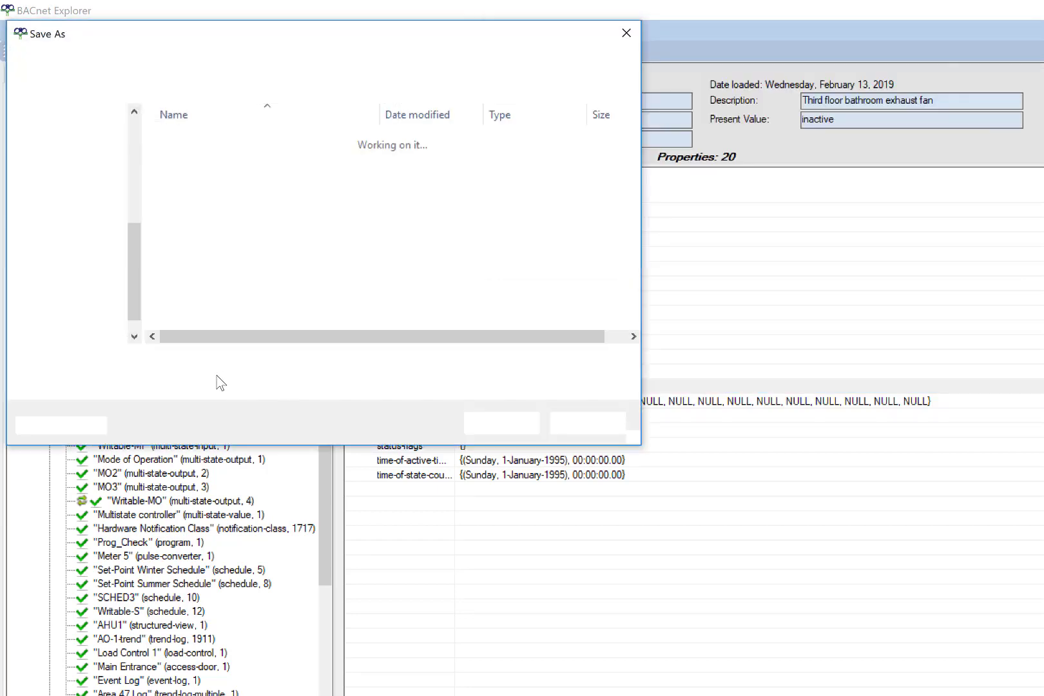
pyautogui.write('S')
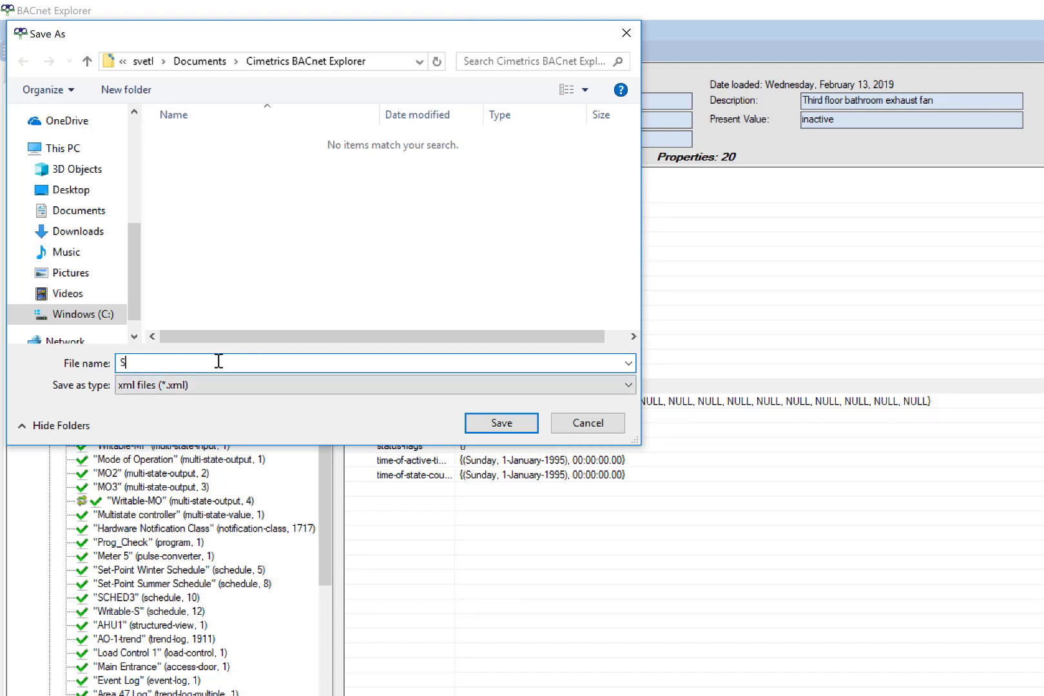
pyautogui.write('napshotTest')
pyautogui.click(480, 425)
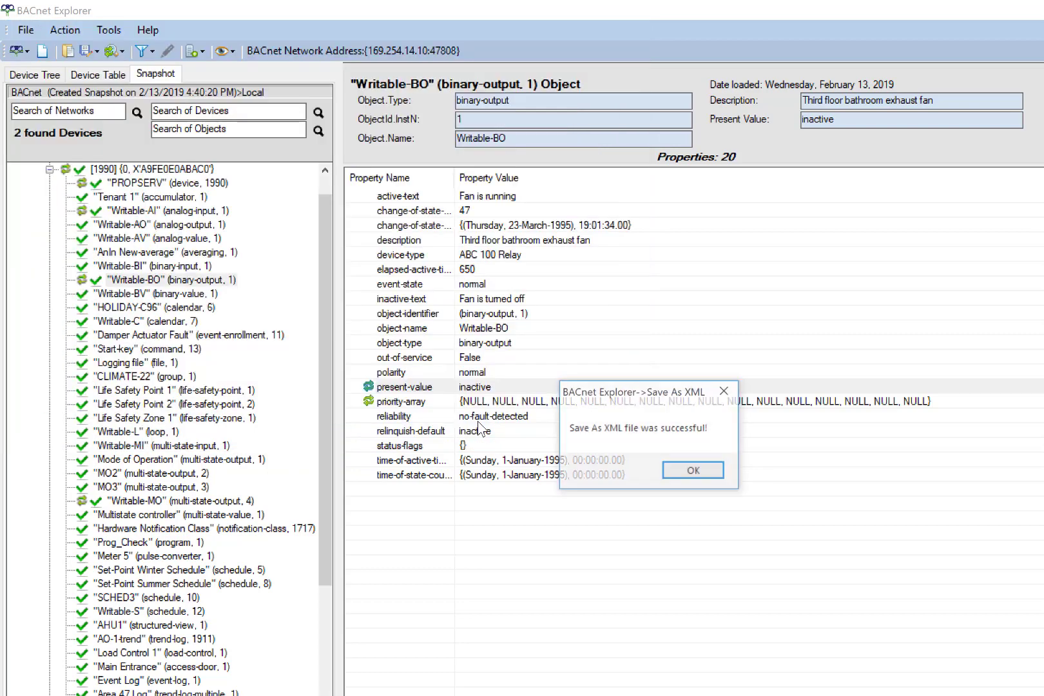
pyautogui.click(681, 471)
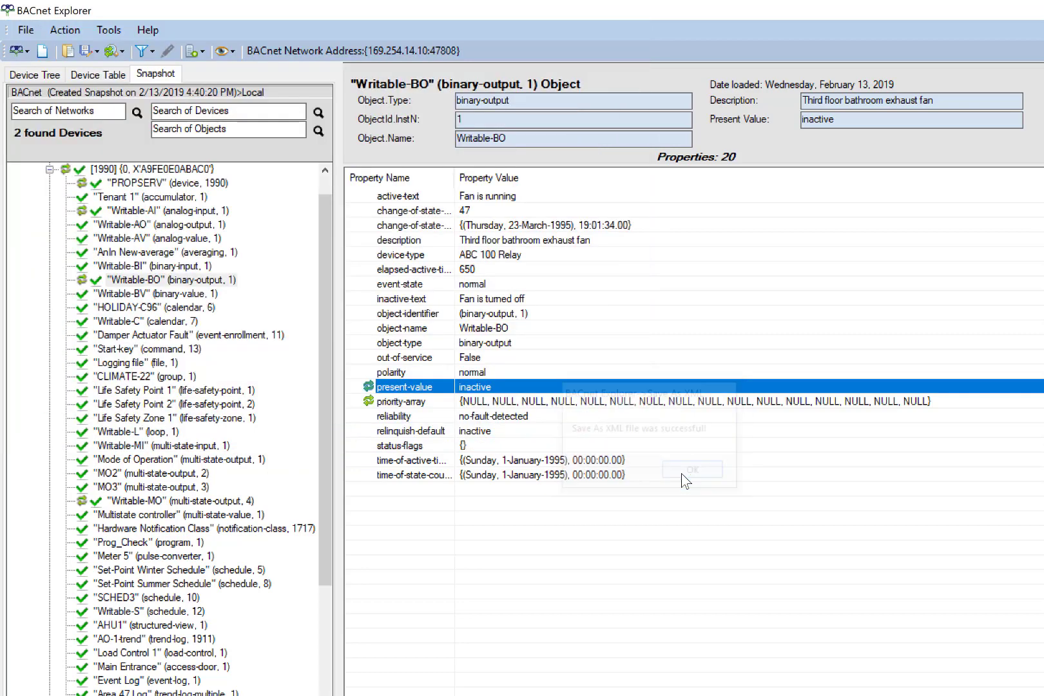
# Start saving the snapshot from the Writable-AO node as a CSV file named SnapshotTest.
pyautogui.click(30, 33)
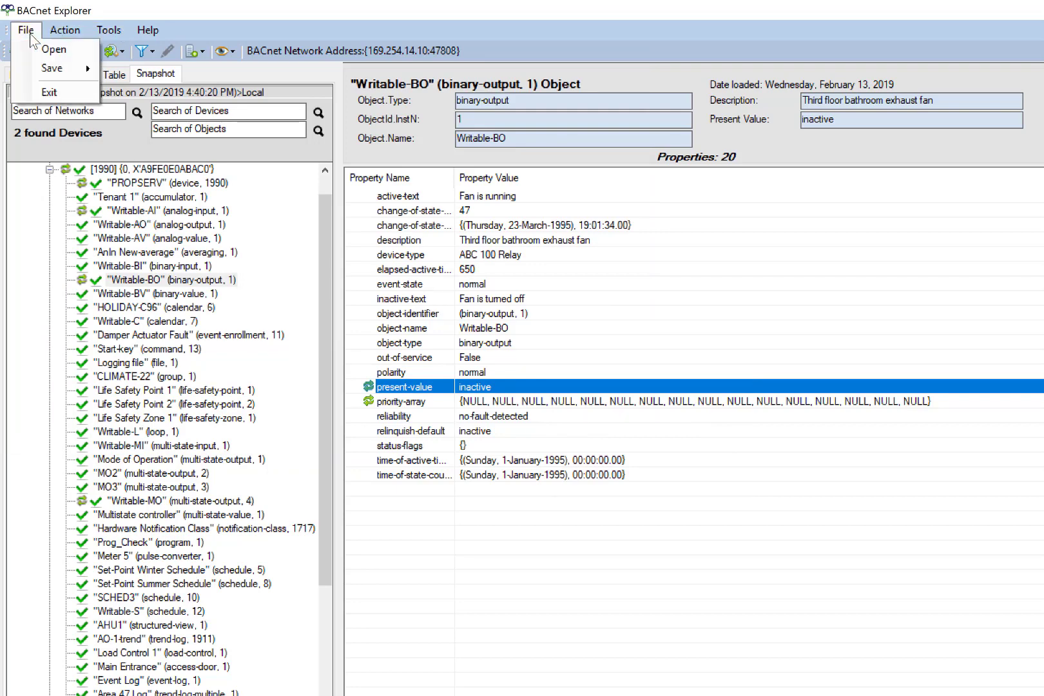
pyautogui.moveTo(47, 76)
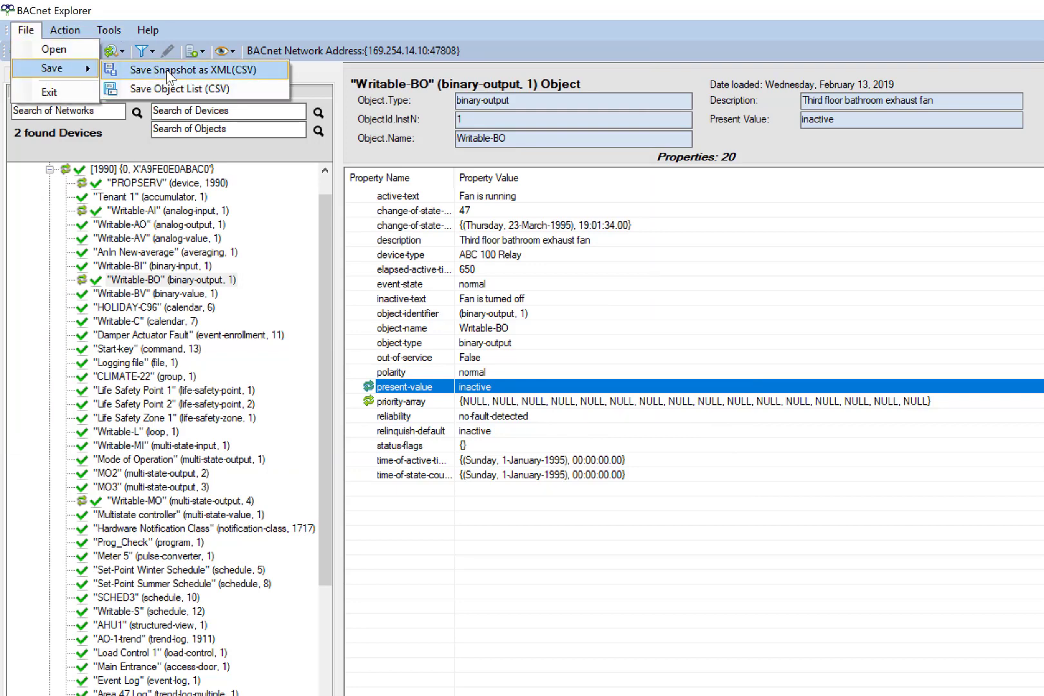
pyautogui.click(141, 227)
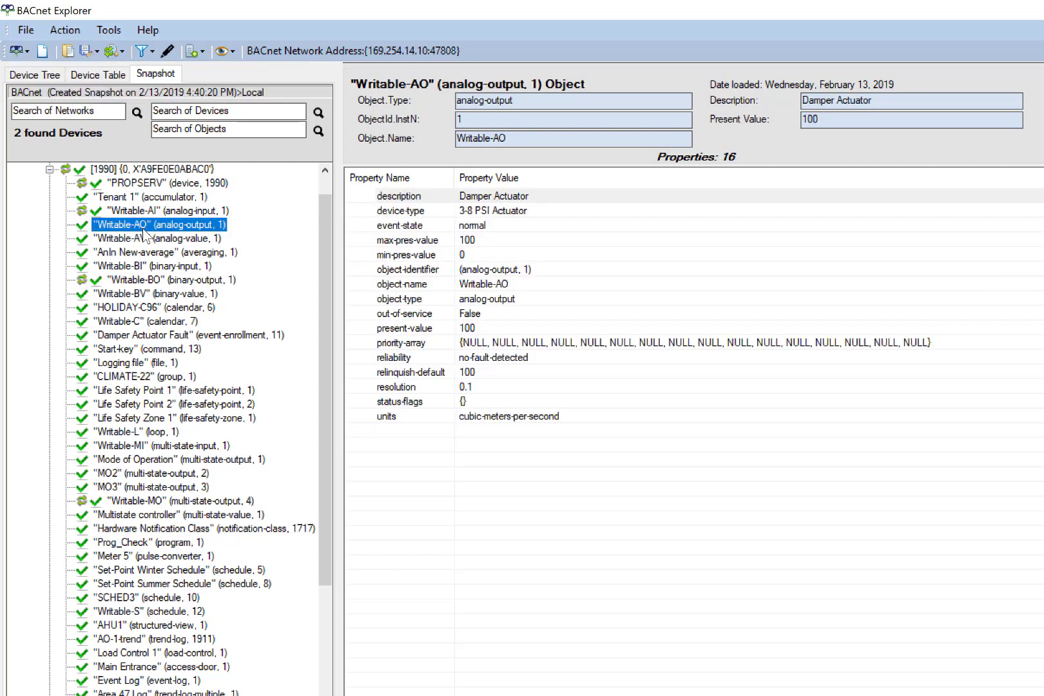
pyautogui.rightClick(142, 229)
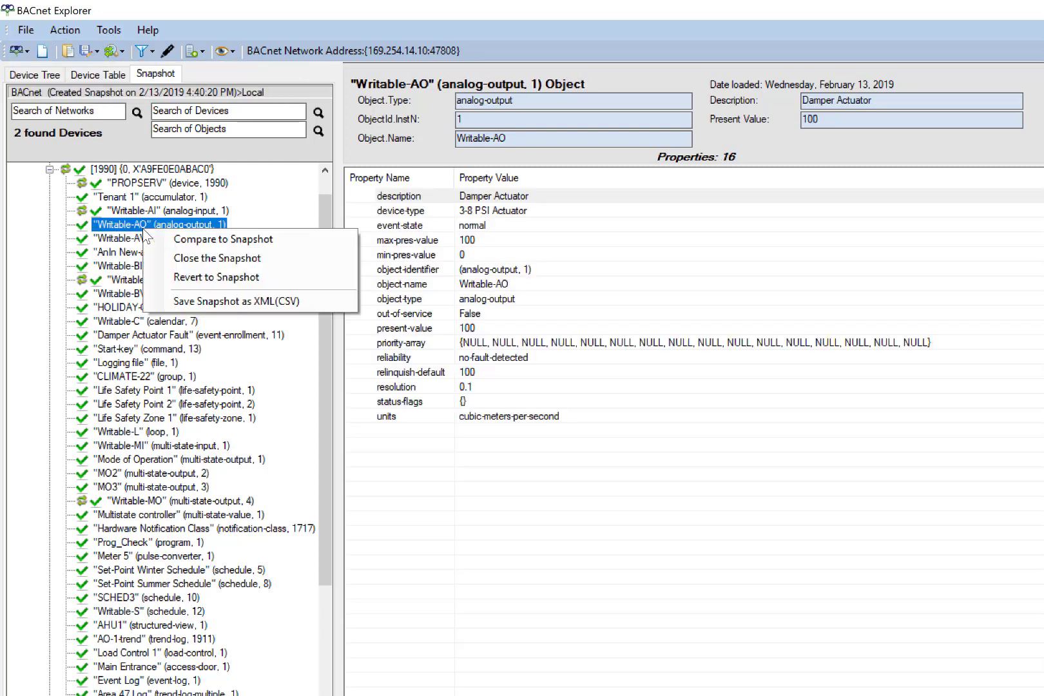
pyautogui.click(212, 300)
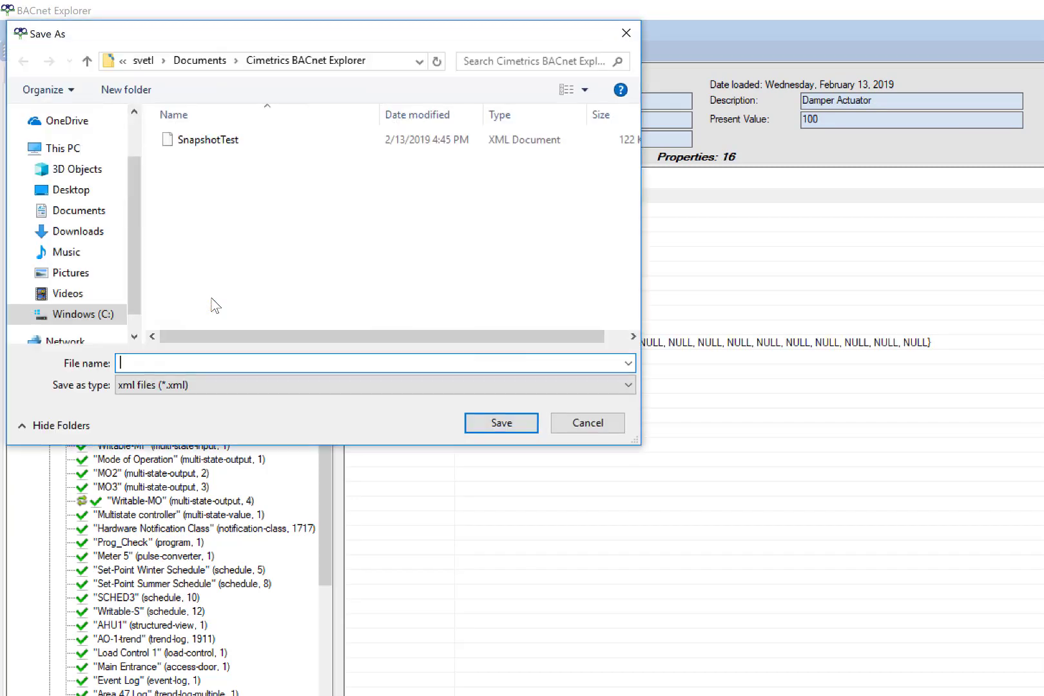
pyautogui.click(265, 390)
pyautogui.click(241, 407)
pyautogui.click(228, 363)
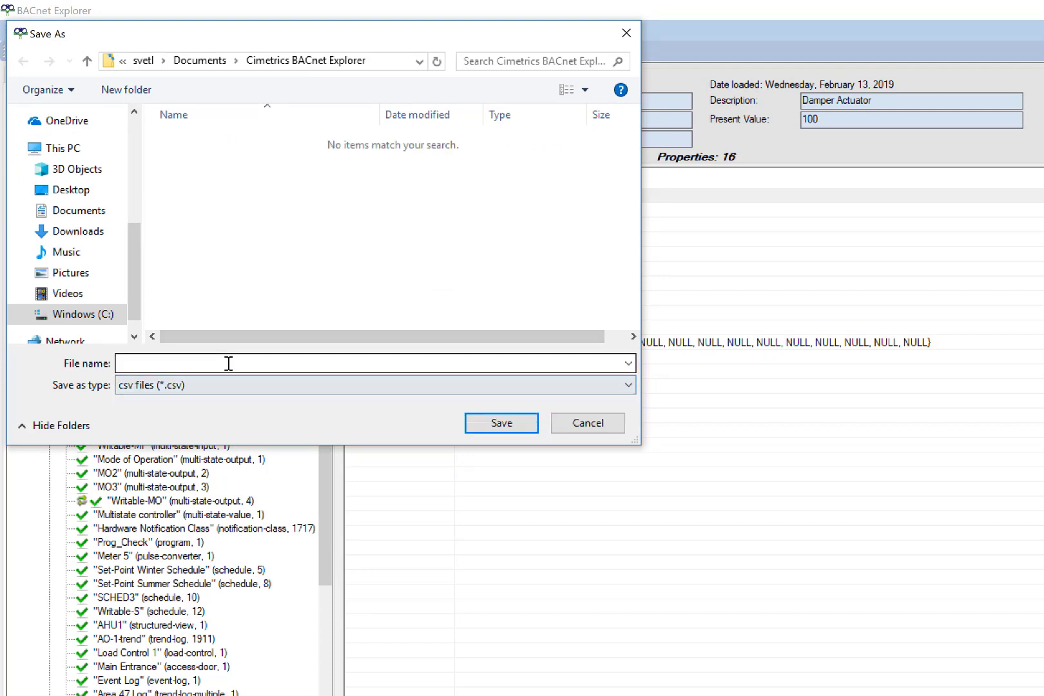
pyautogui.write('SnapshotTest')
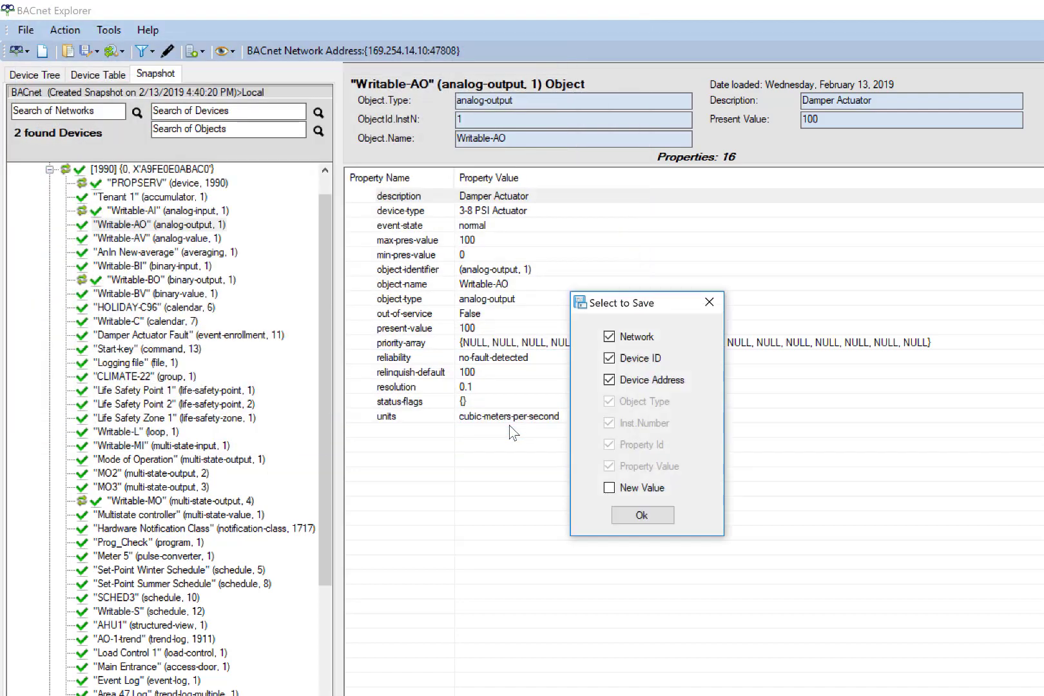
# Include the New Value field in the CSV export and select all devices, leaving the device filter off.
pyautogui.click(609, 487)
pyautogui.click(640, 515)
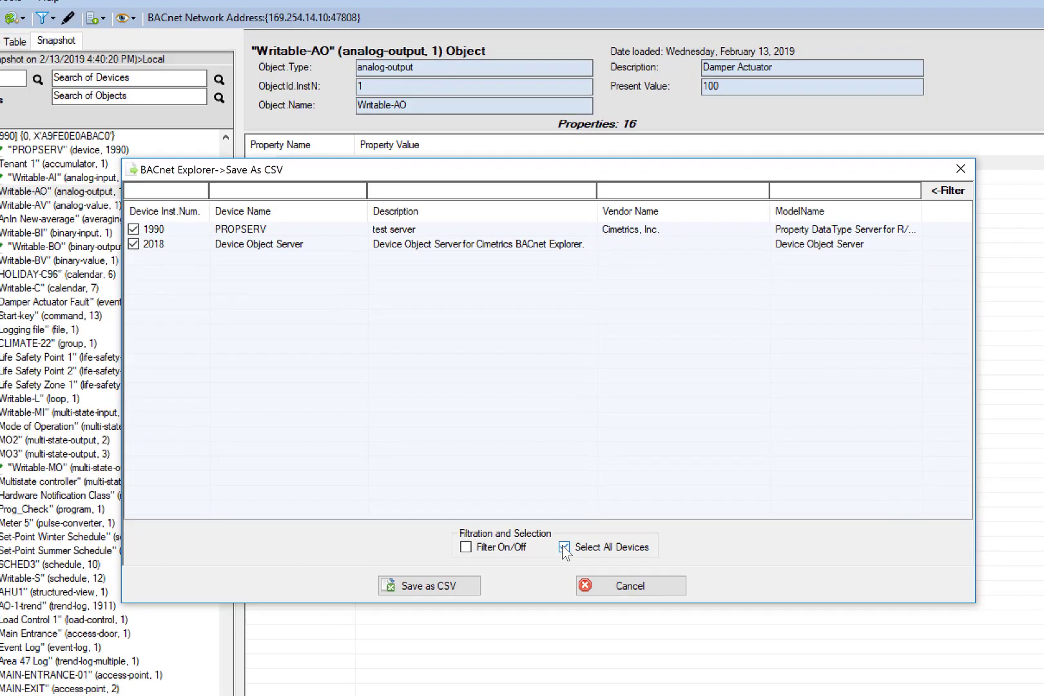
pyautogui.click(662, 579)
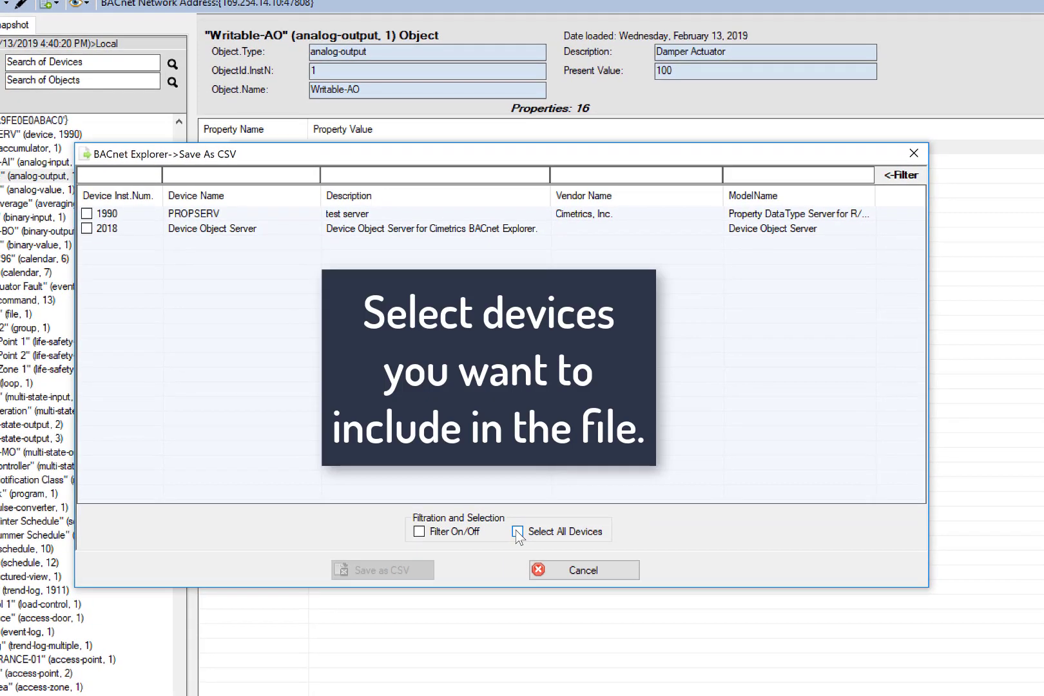
pyautogui.click(87, 213)
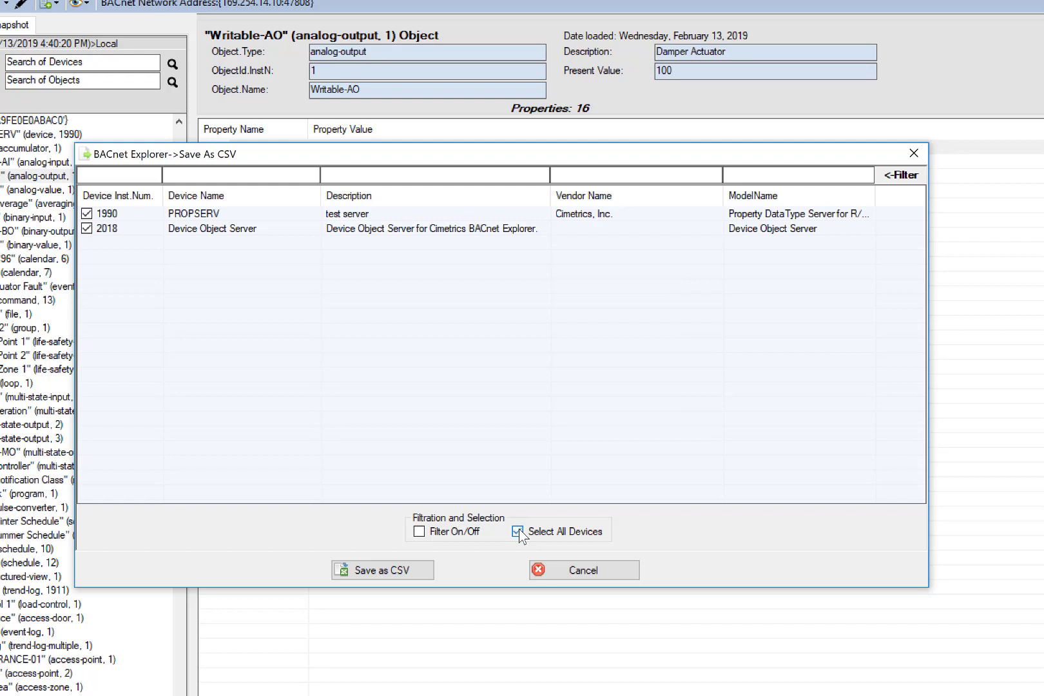
pyautogui.click(420, 531)
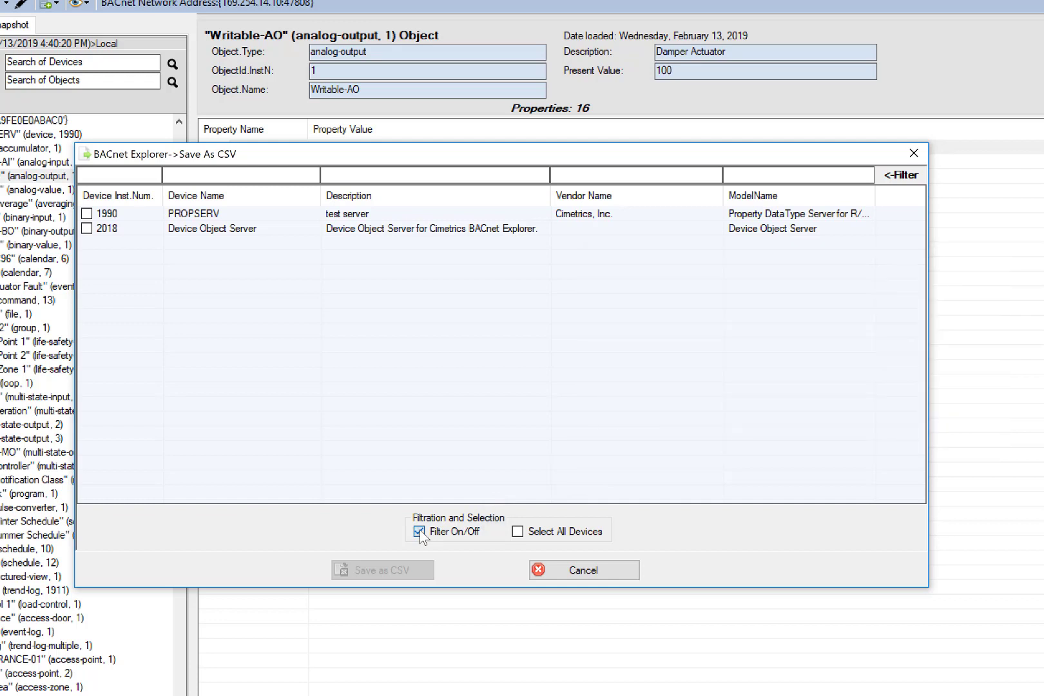
pyautogui.click(514, 535)
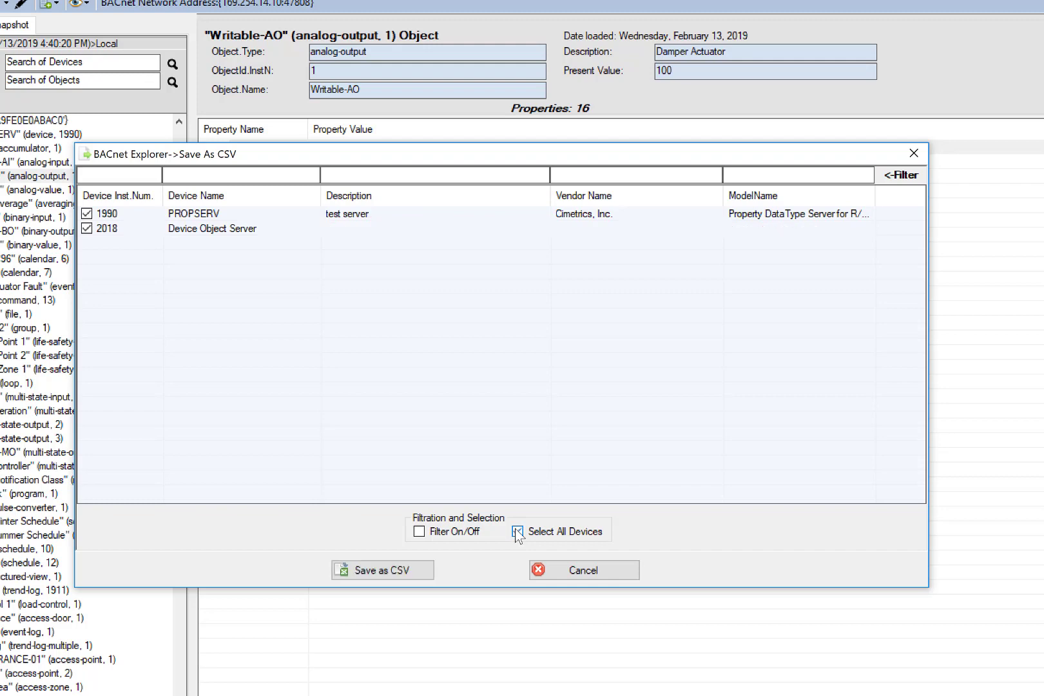
pyautogui.click(387, 571)
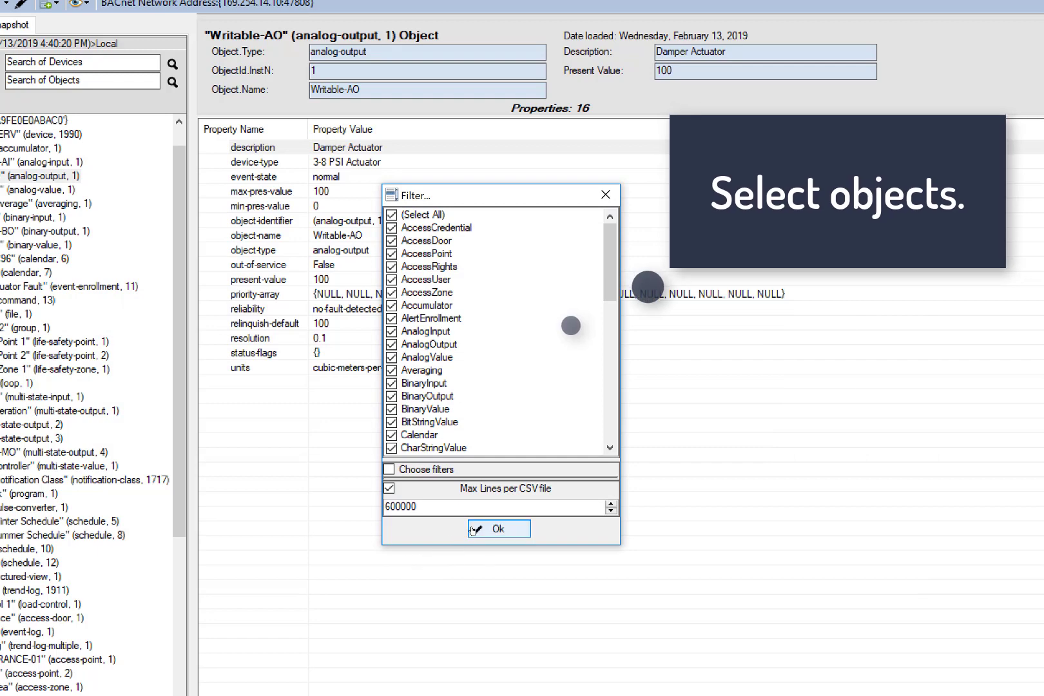
# Finish the CSV export with all object types selected and at most 600000 lines per file, and dismiss the completion message.
pyautogui.moveTo(605, 280); pyautogui.dragTo(605, 434)
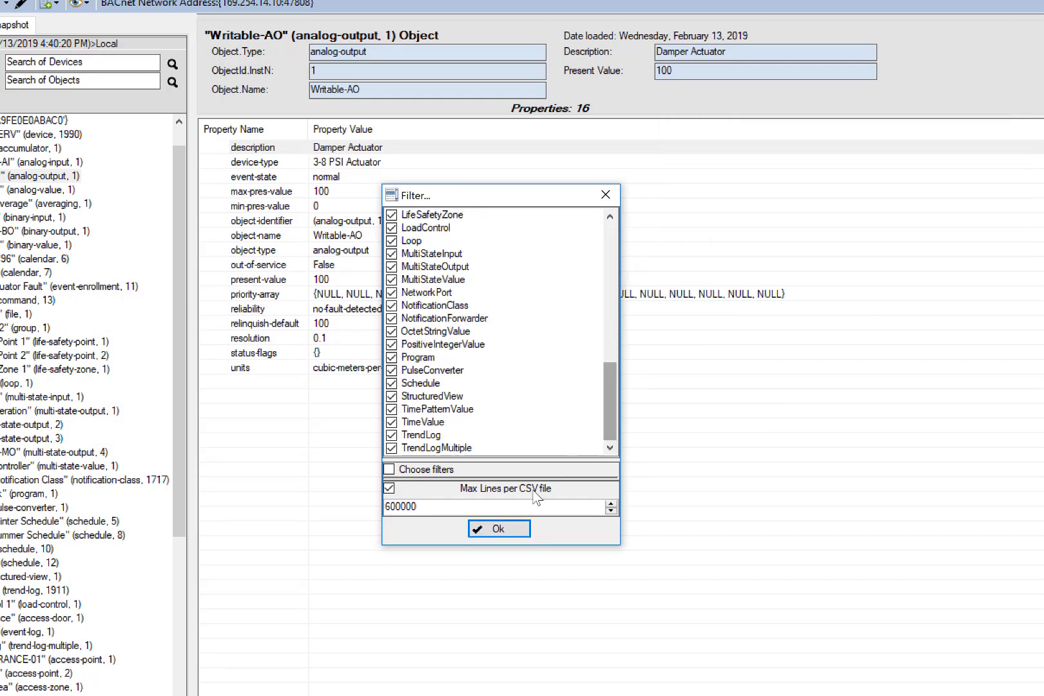
pyautogui.click(499, 531)
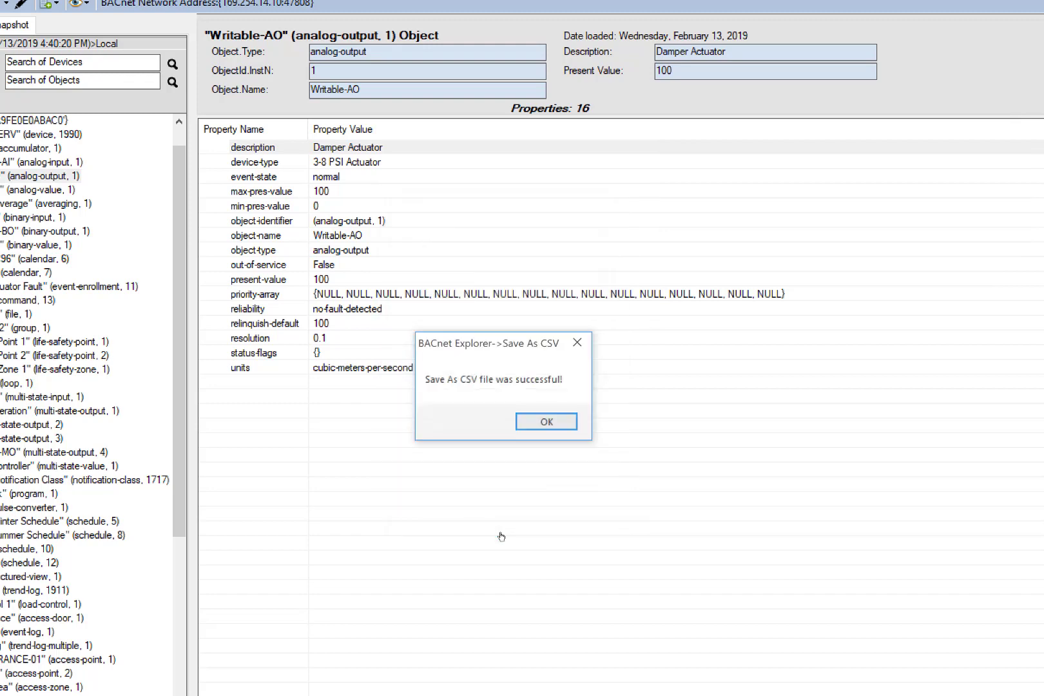
pyautogui.click(549, 427)
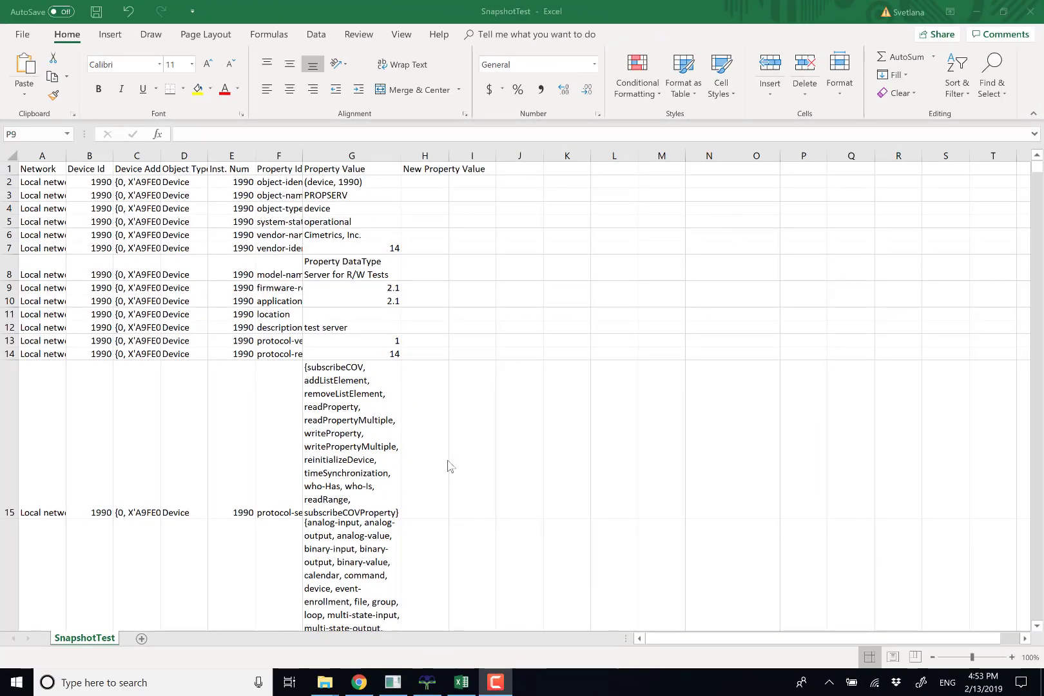
# Switch to the SnapshotTest file in Excel and examine its Property Value and New Property Value columns for changed properties.
pyautogui.click(343, 155)
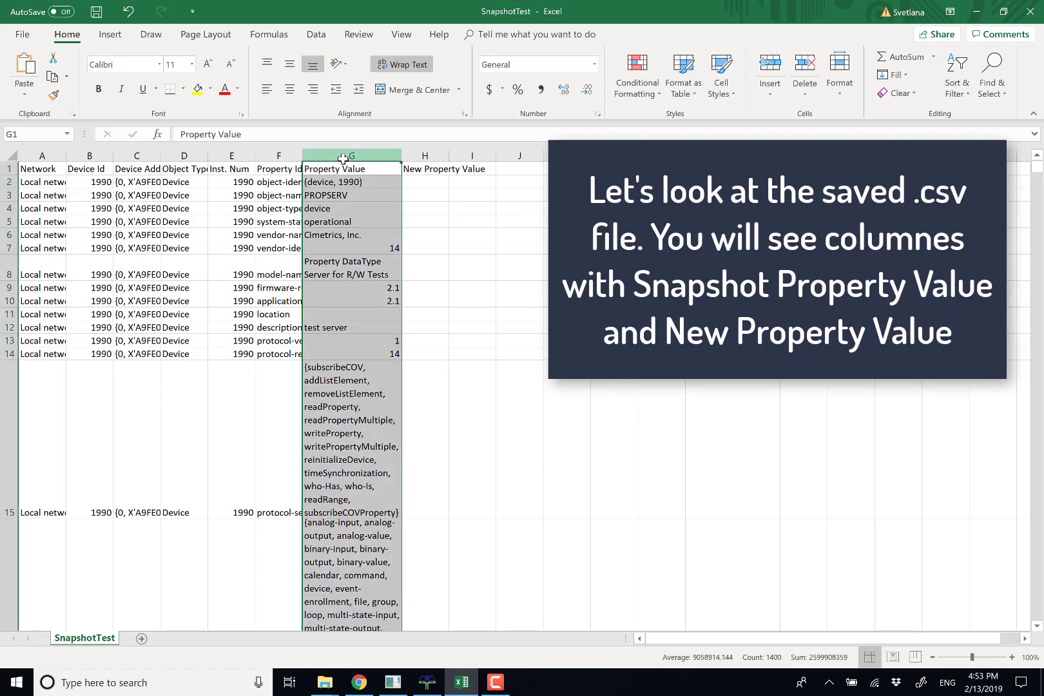
pyautogui.click(428, 156)
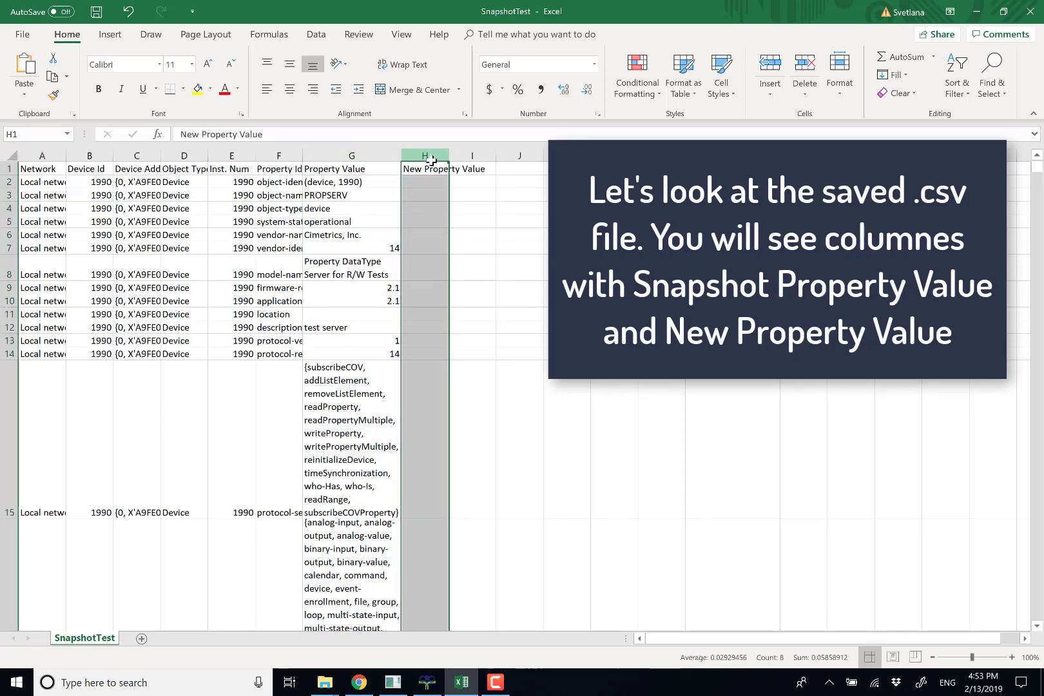
pyautogui.scroll(-5, 430, 160)
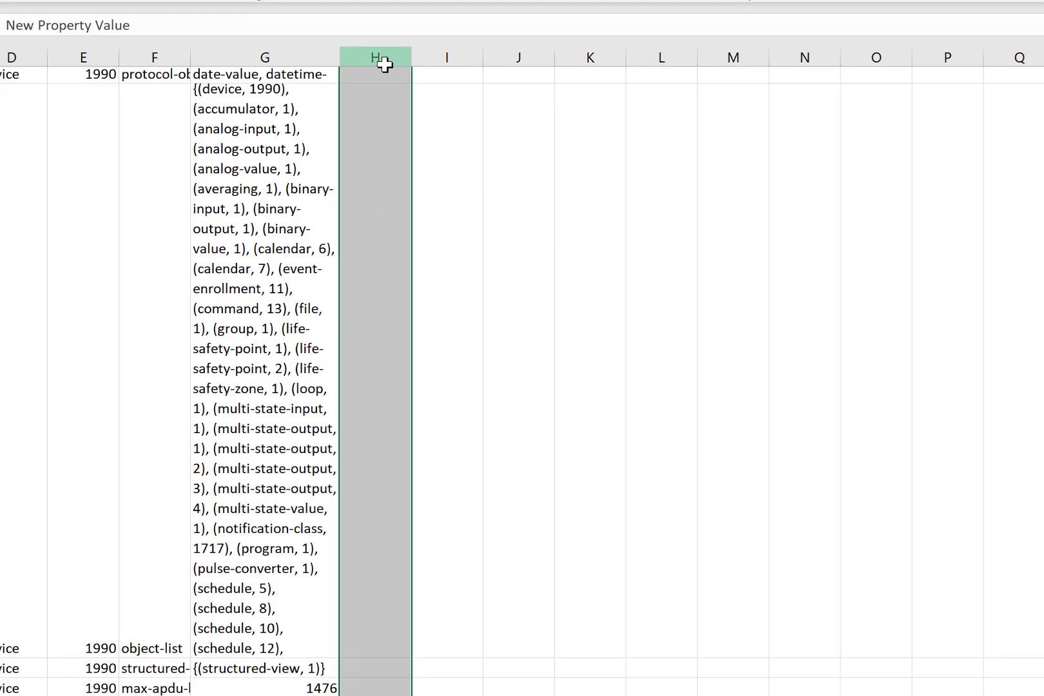
pyautogui.scroll(-5, 385, 64)
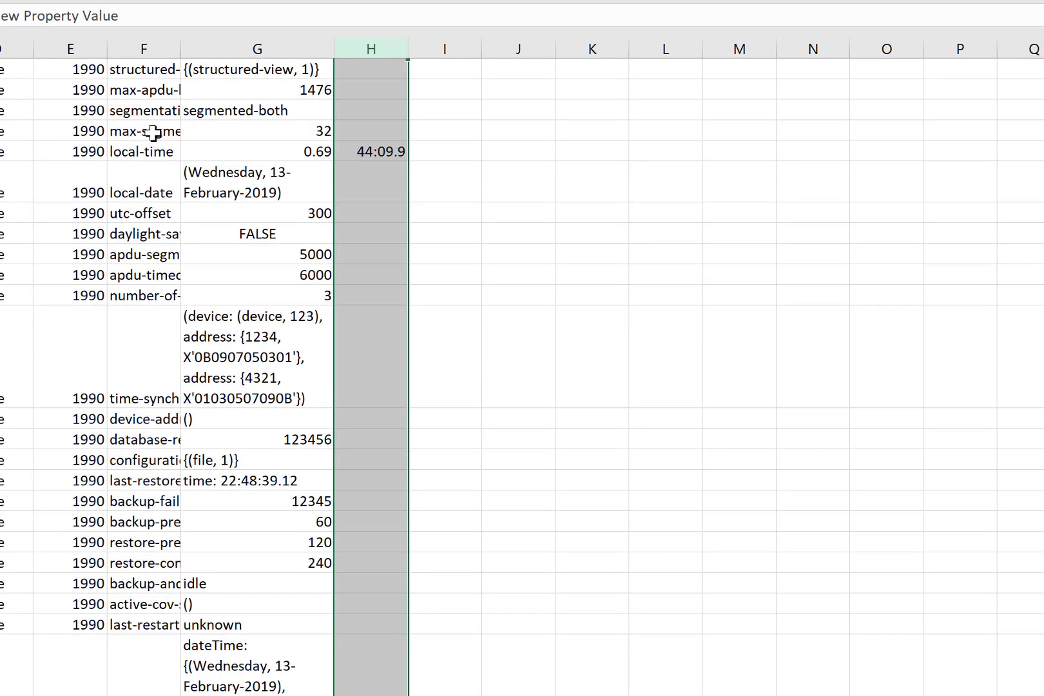
pyautogui.scroll(-10, 165, 129)
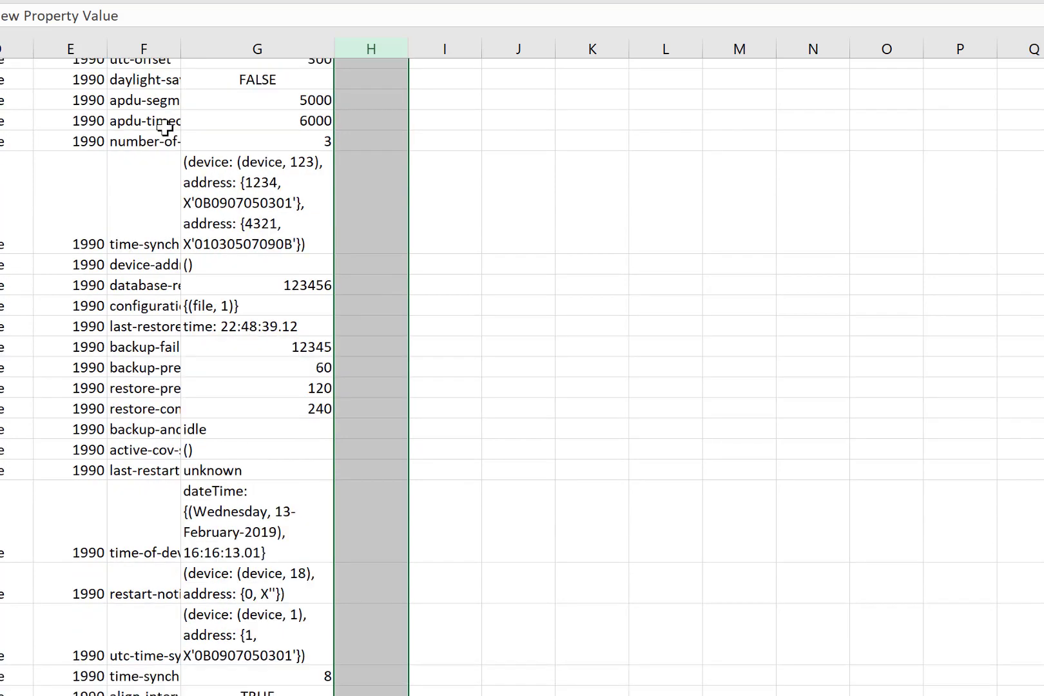
pyautogui.scroll(-10, 165, 129)
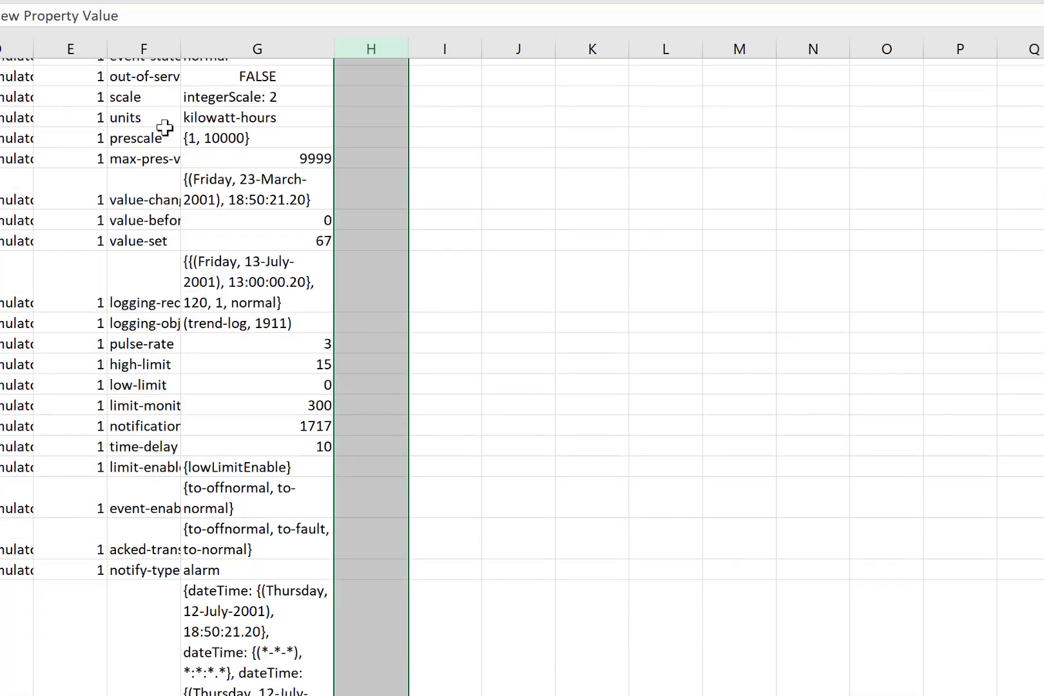
pyautogui.scroll(-5, 165, 128)
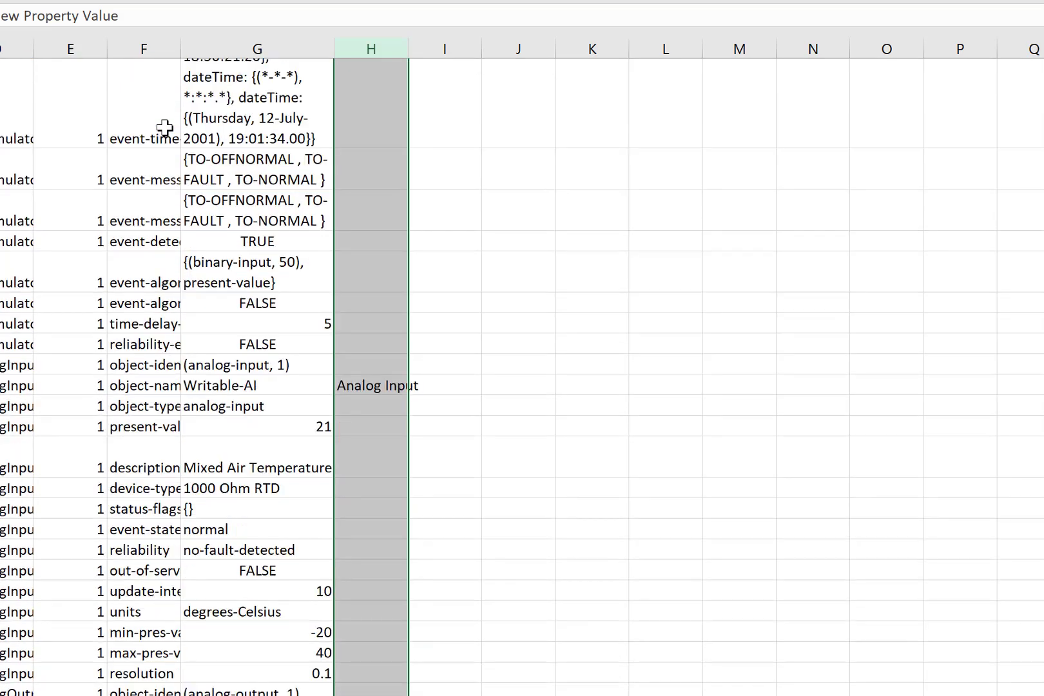
pyautogui.scroll(-15, 165, 129)
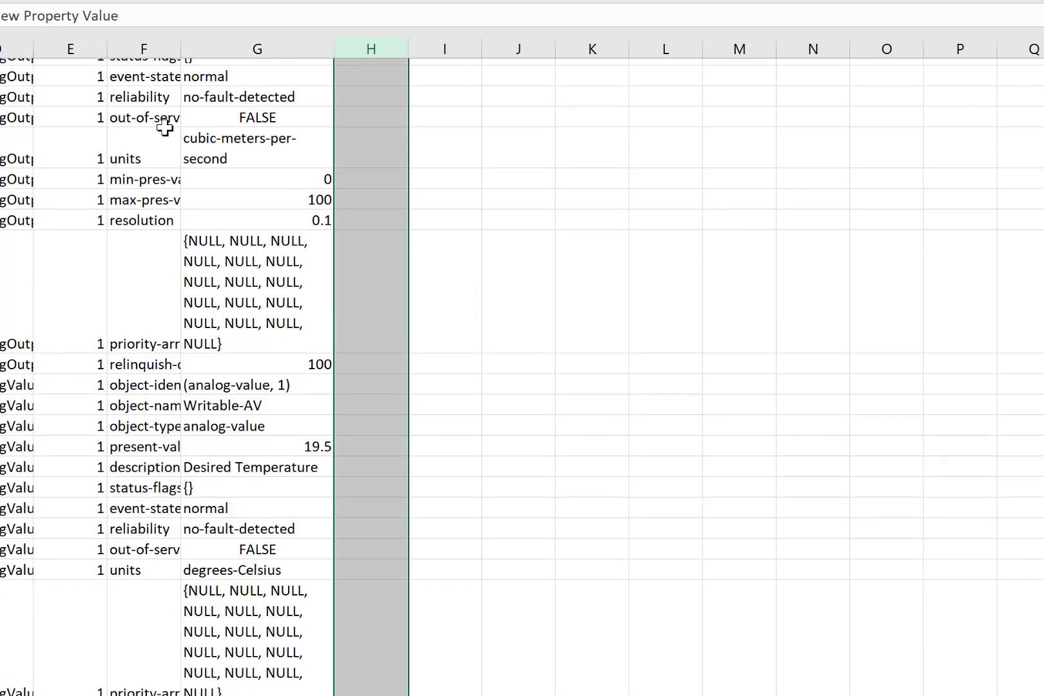
pyautogui.scroll(-15, 165, 129)
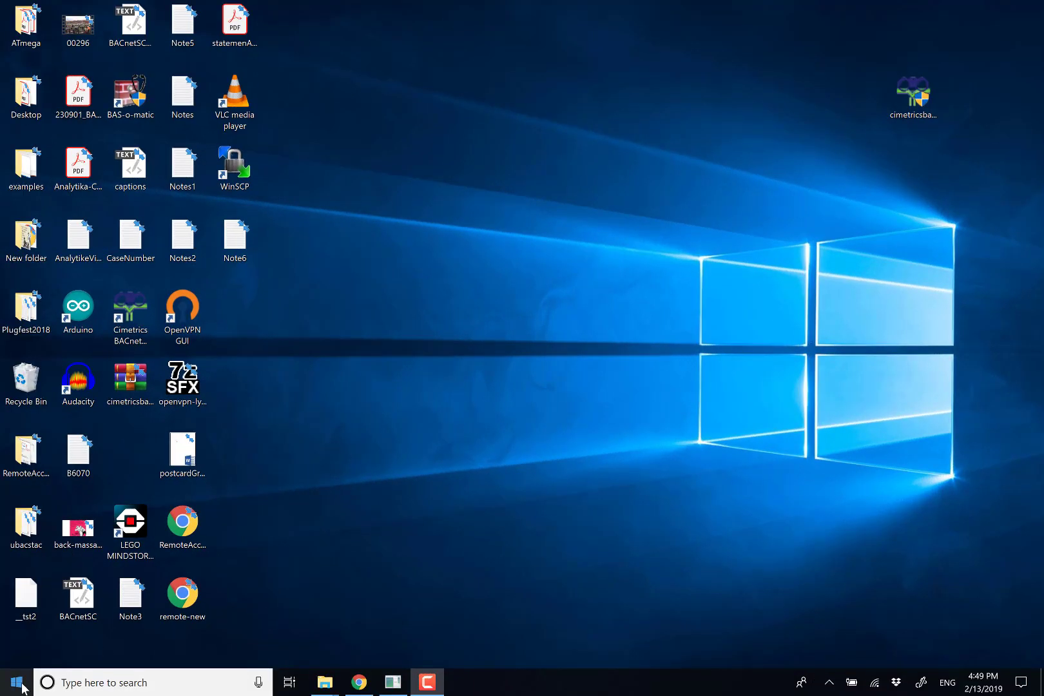
# Launch Cimetrics BACnet Explorer again and maximize its window.
pyautogui.click(16, 681)
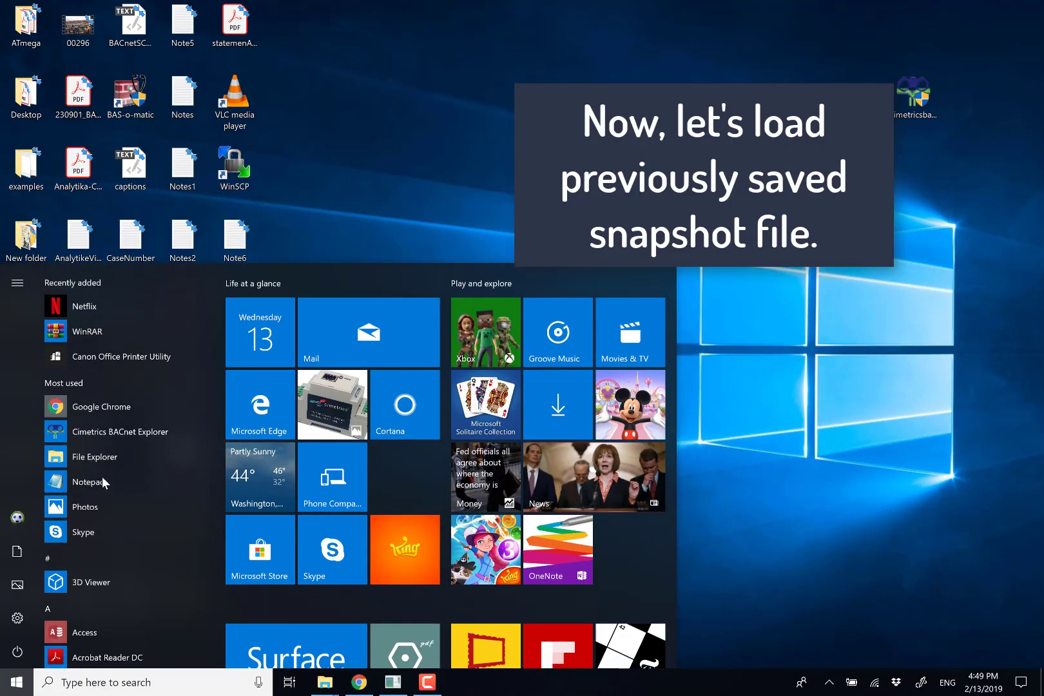
pyautogui.click(111, 436)
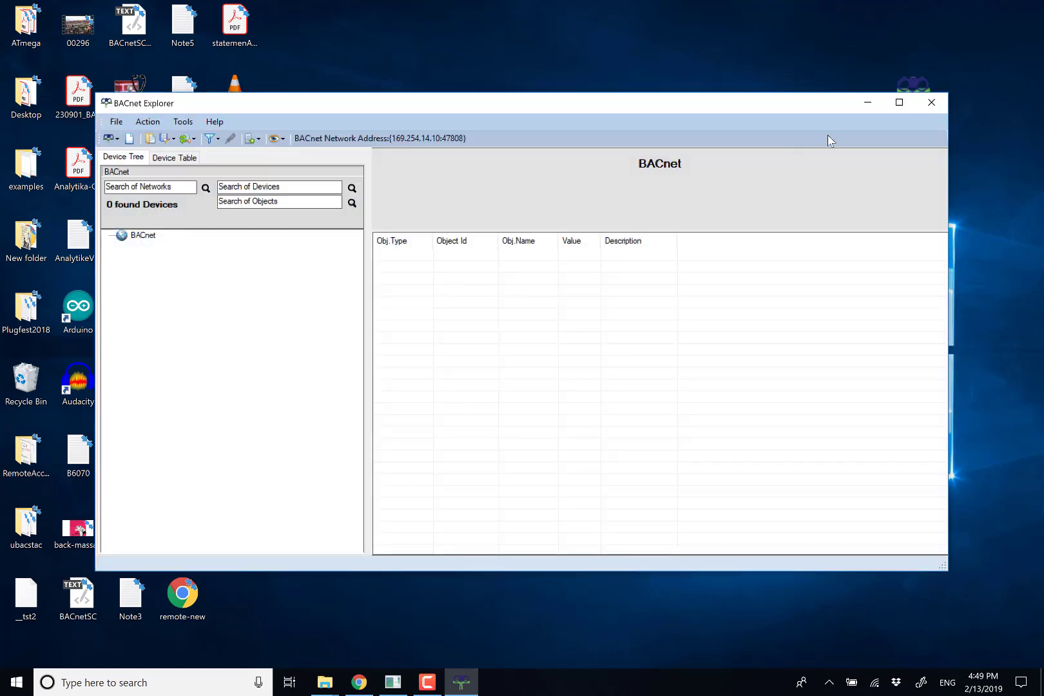
pyautogui.click(895, 109)
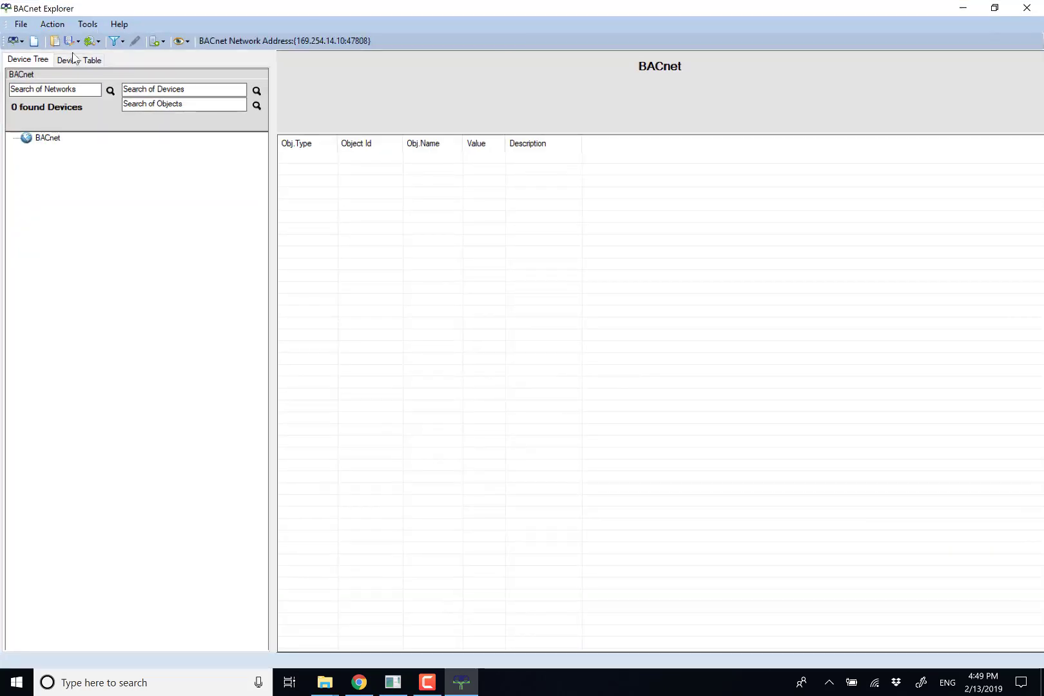
# Open the saved SnapshotTest XML file and expand the snapshot tree down to the devices of the Local network.
pyautogui.click(22, 24)
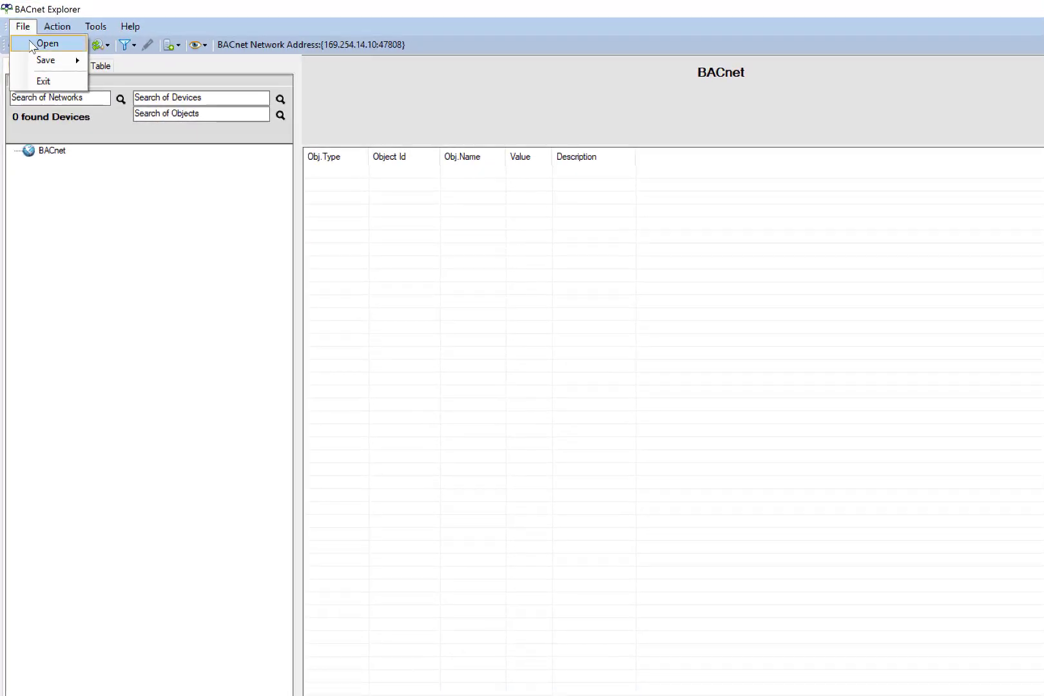
pyautogui.click(44, 40)
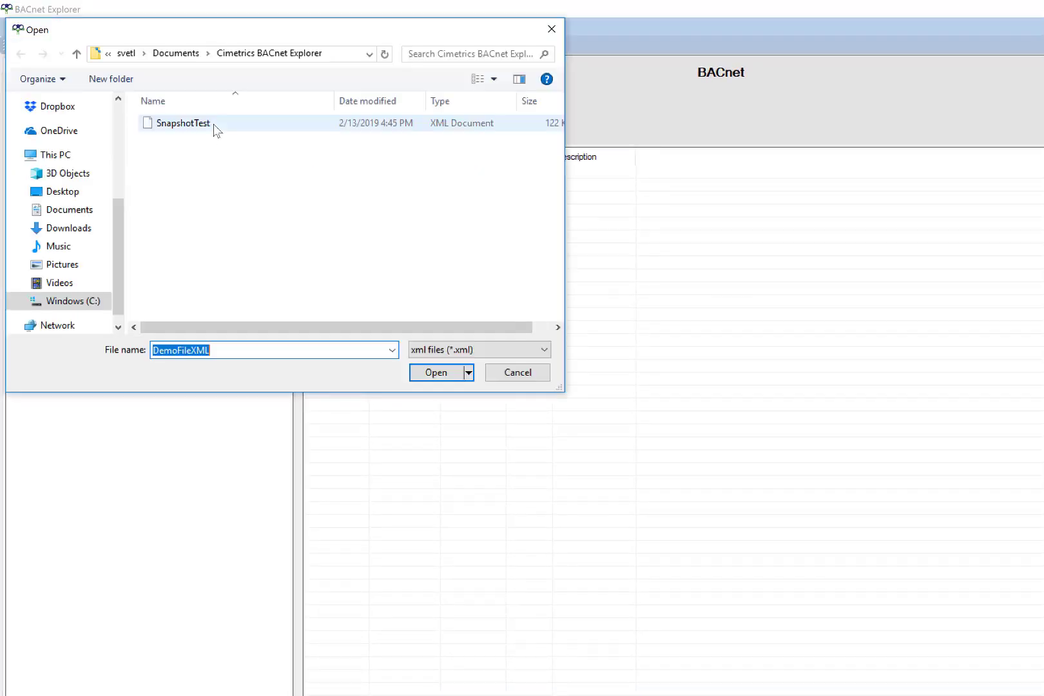
pyautogui.doubleClick(199, 124)
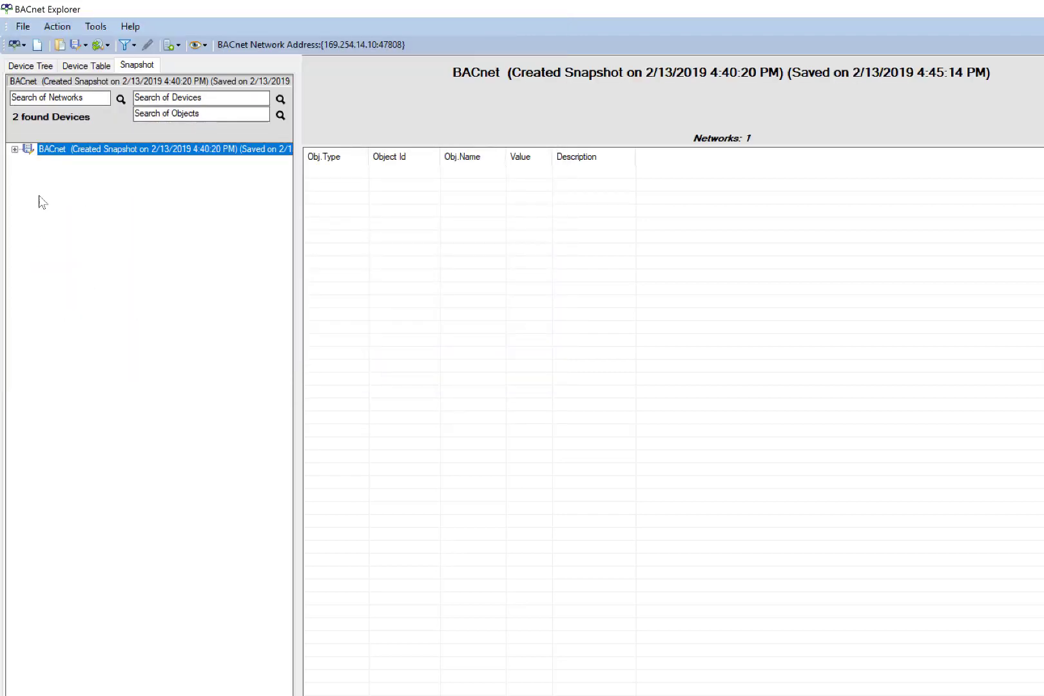
pyautogui.click(14, 149)
pyautogui.click(29, 161)
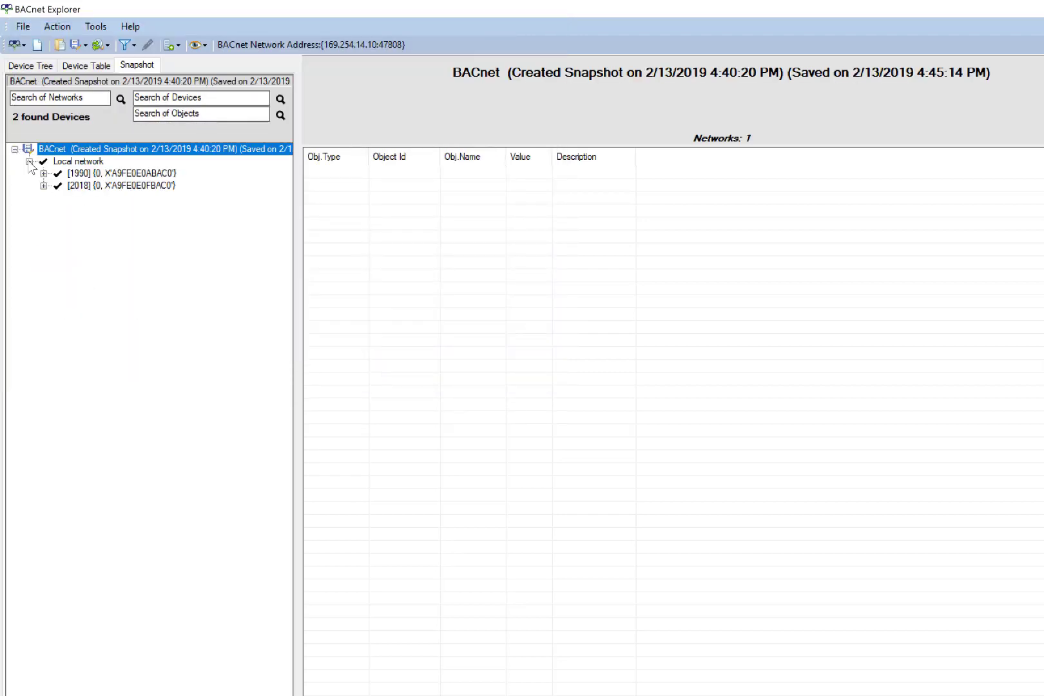
# Compare the network to the loaded snapshot, re-reading the snapshot's devices only with no properties excluded, and dismiss the completion message.
pyautogui.rightClick(114, 153)
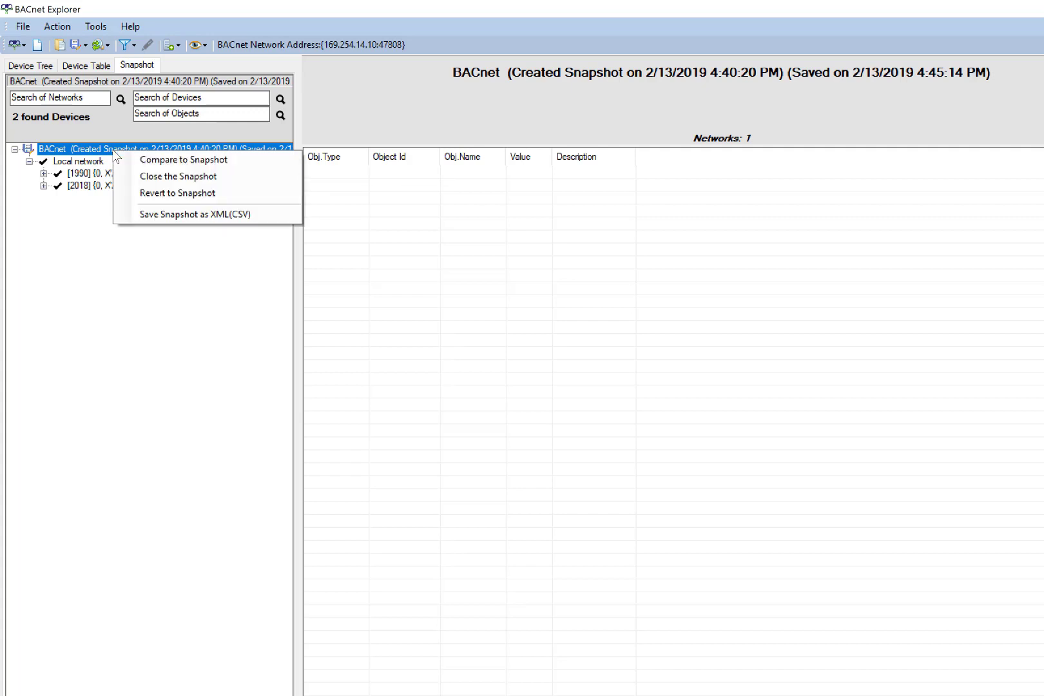
pyautogui.click(131, 160)
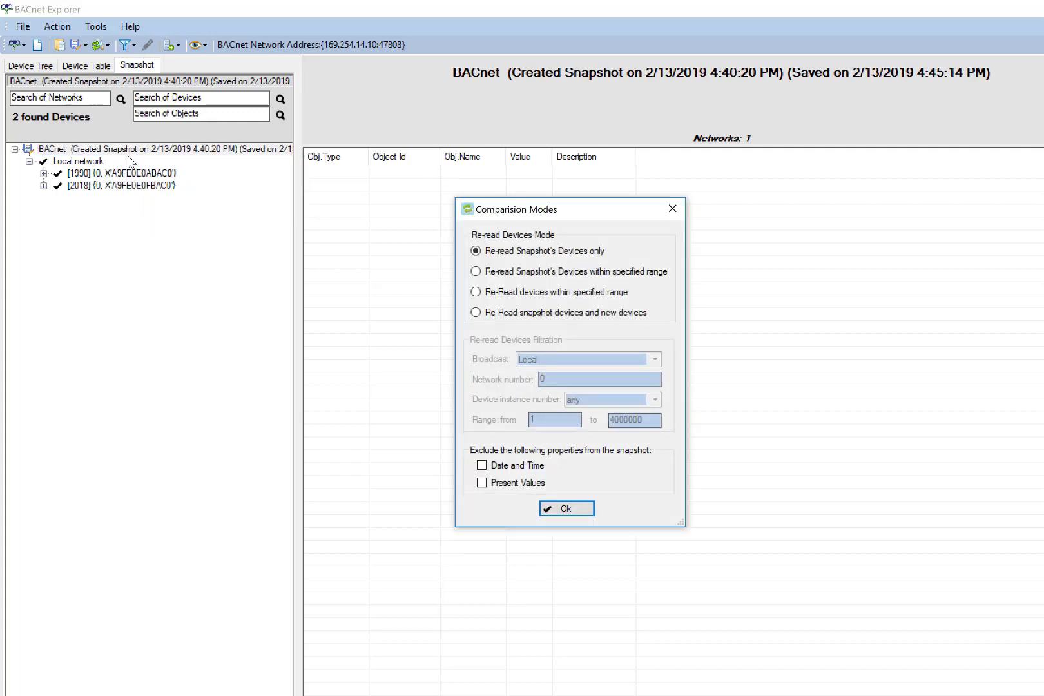
pyautogui.click(552, 509)
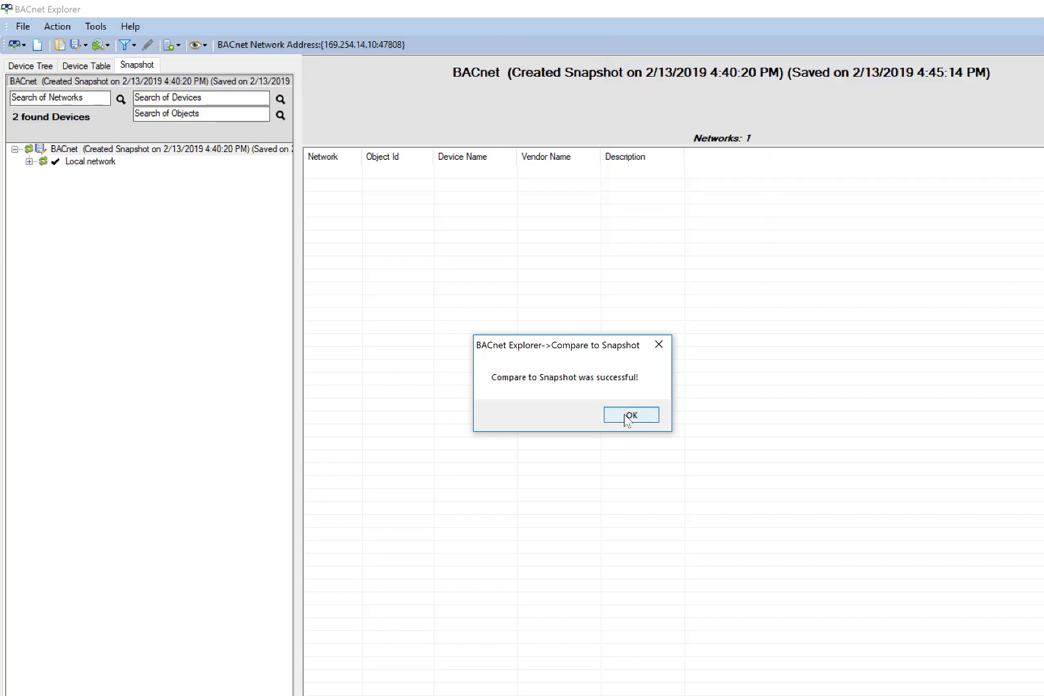
pyautogui.click(623, 414)
# Expand device 1990 under the Local network and show the comparison results for the present-value property of the Writable-BO object.
pyautogui.click(29, 162)
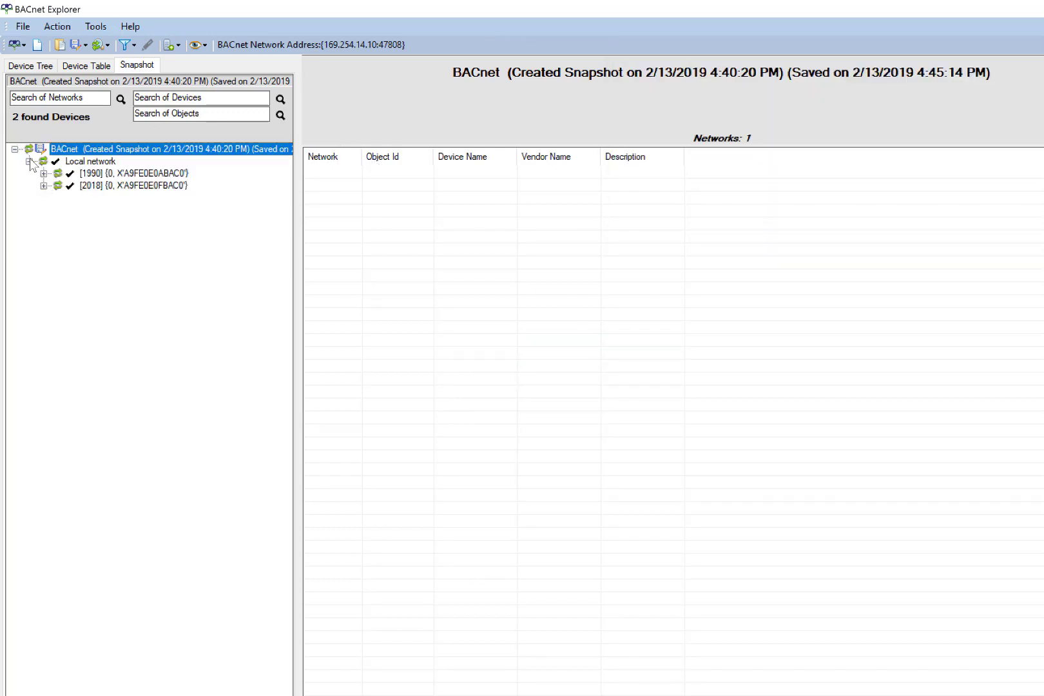
pyautogui.click(43, 174)
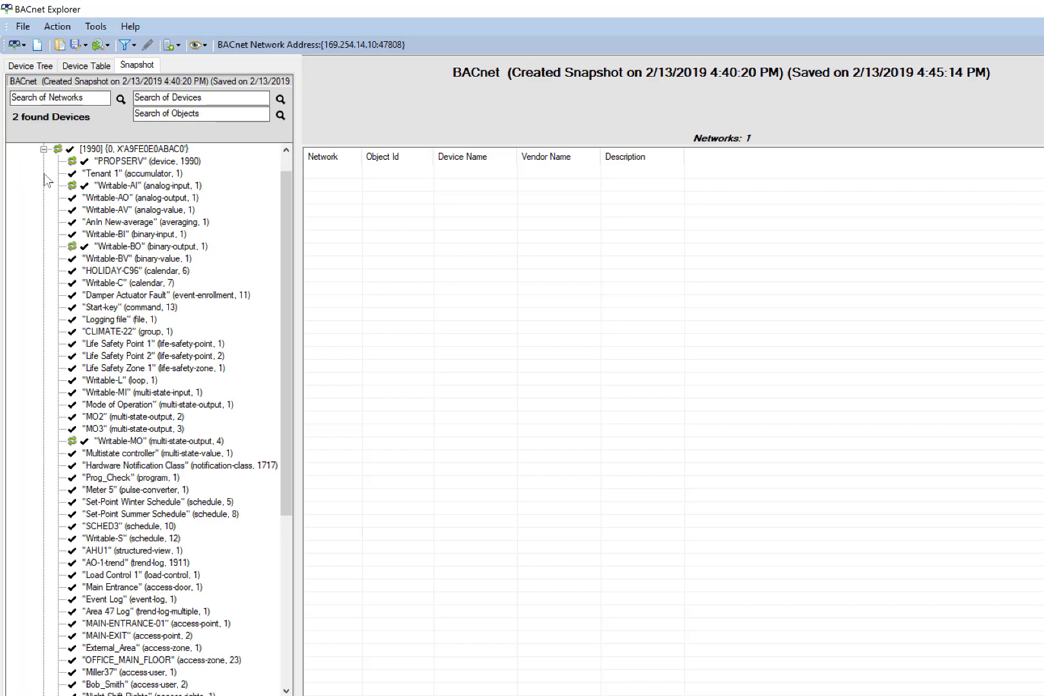
pyautogui.click(113, 246)
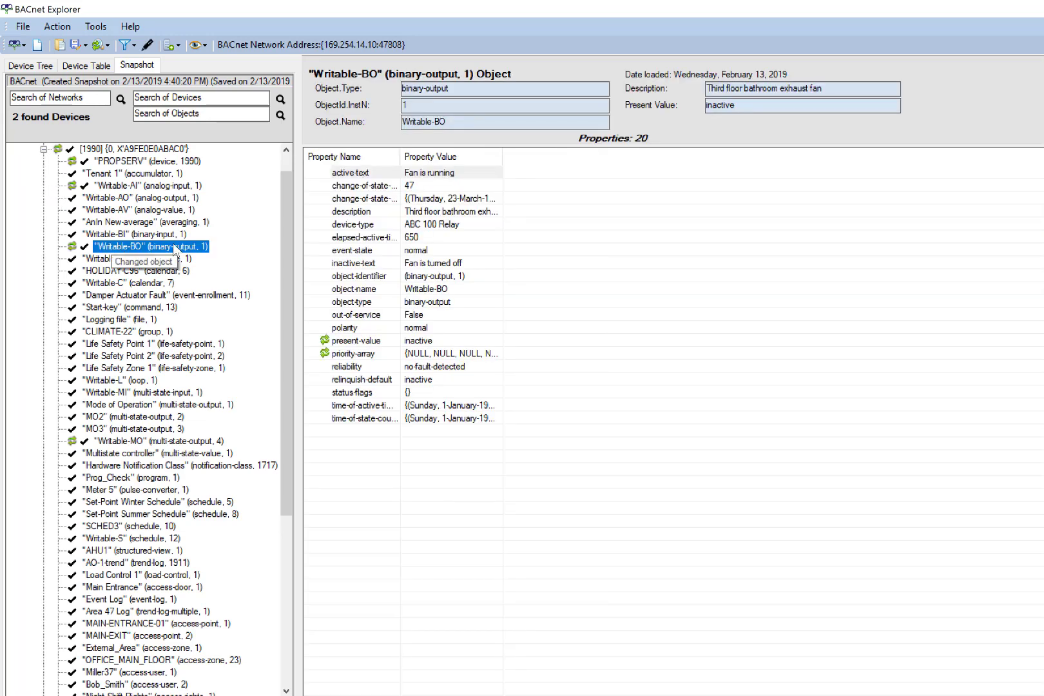
pyautogui.rightClick(372, 339)
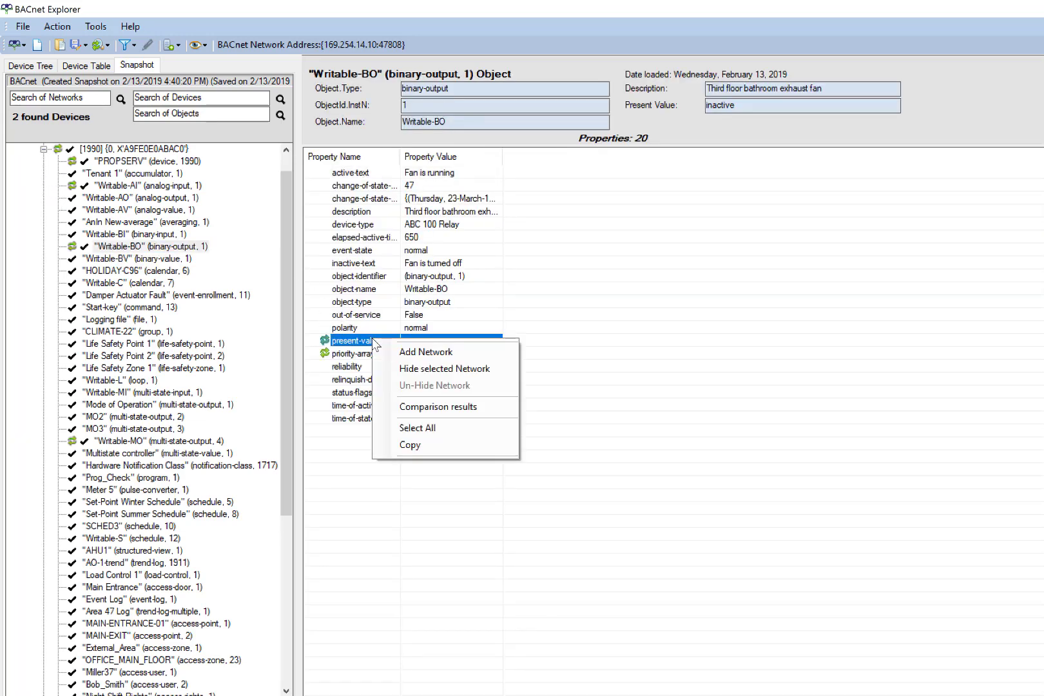
pyautogui.click(410, 407)
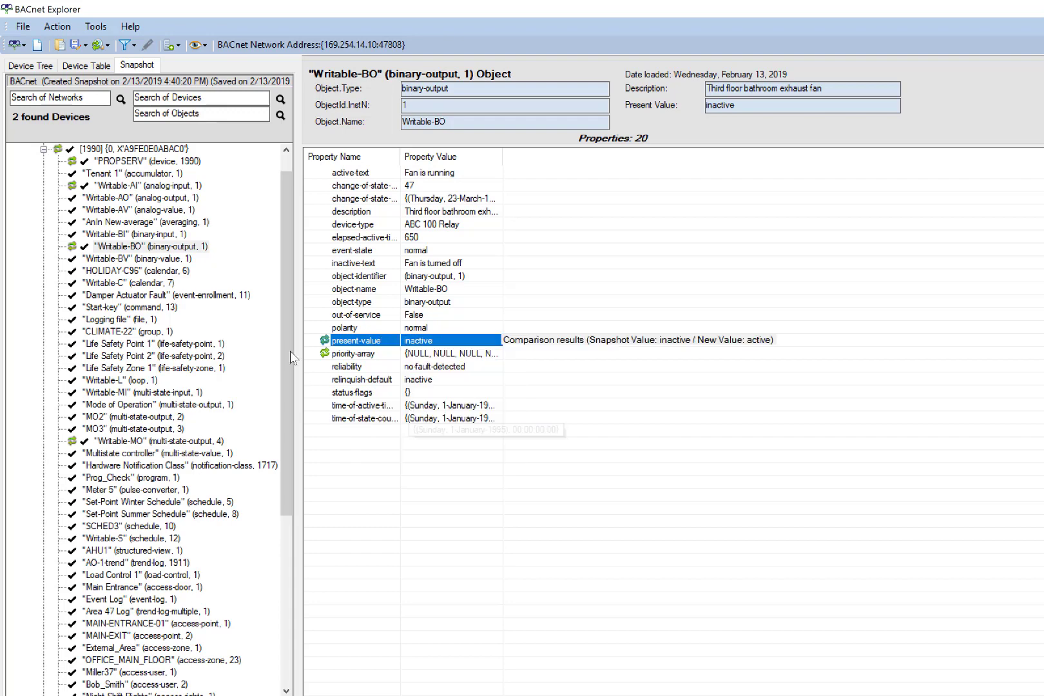
# Show the comparison results for the local-time property of the PROPSERV device object.
pyautogui.click(158, 161)
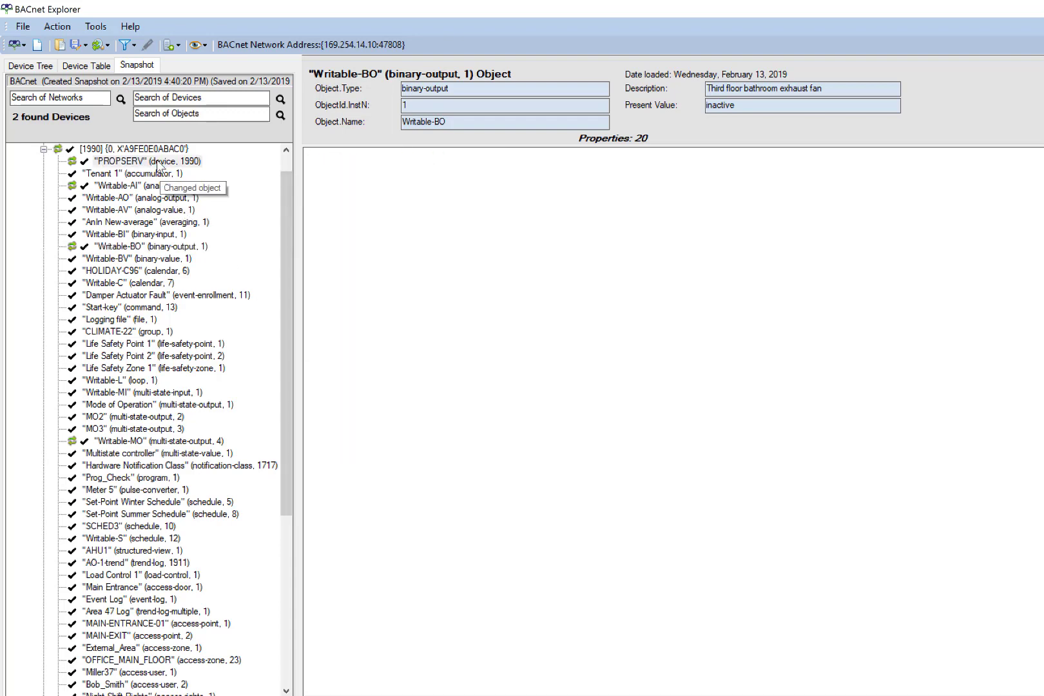
pyautogui.rightClick(404, 412)
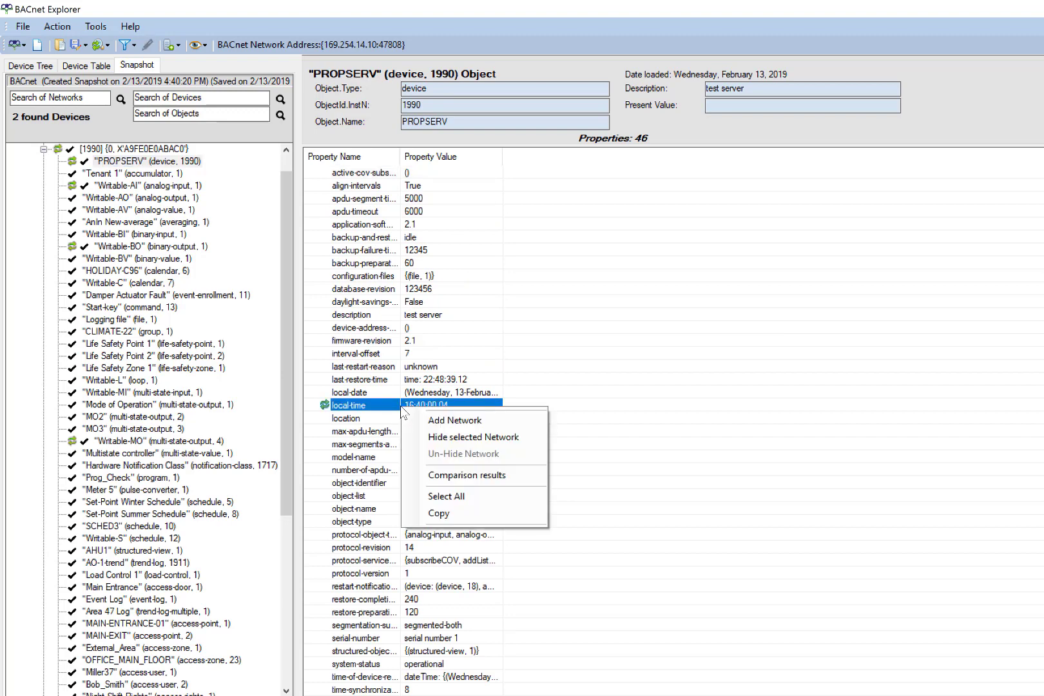
pyautogui.click(426, 477)
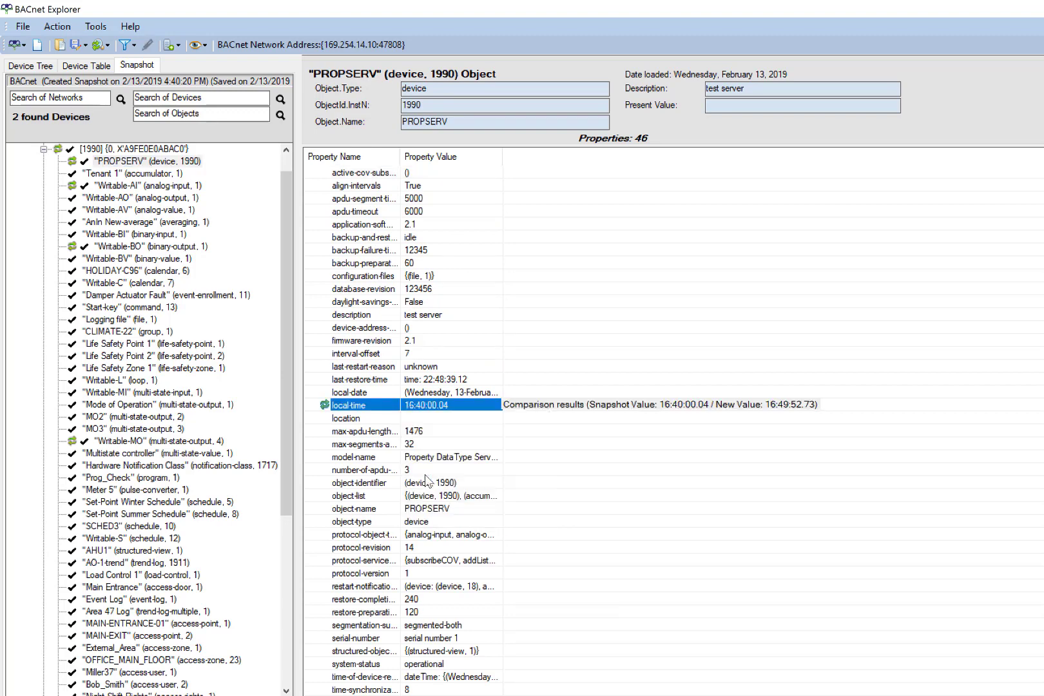